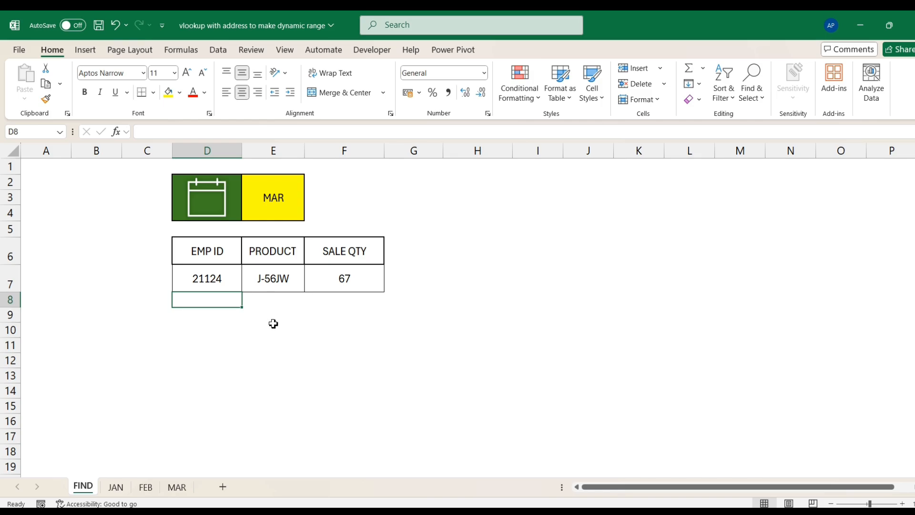
left_click(273, 319)
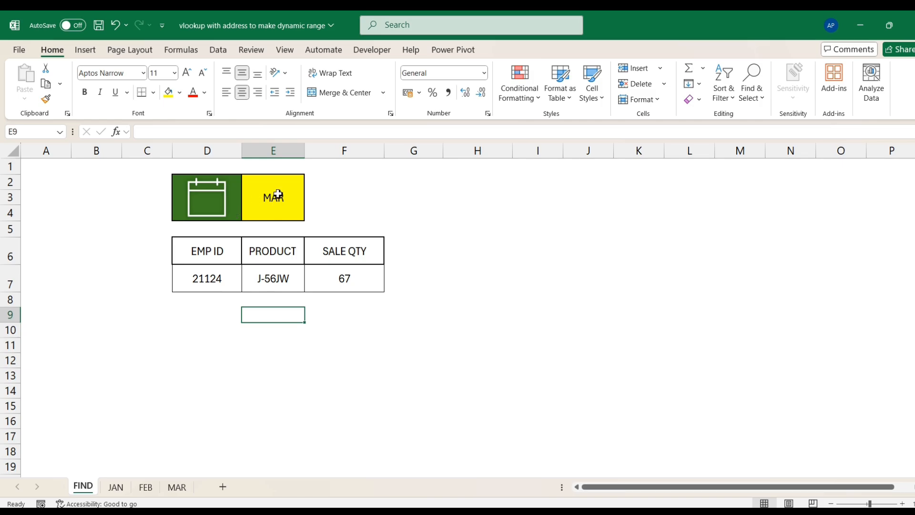
left_click(217, 285)
left_click(276, 275)
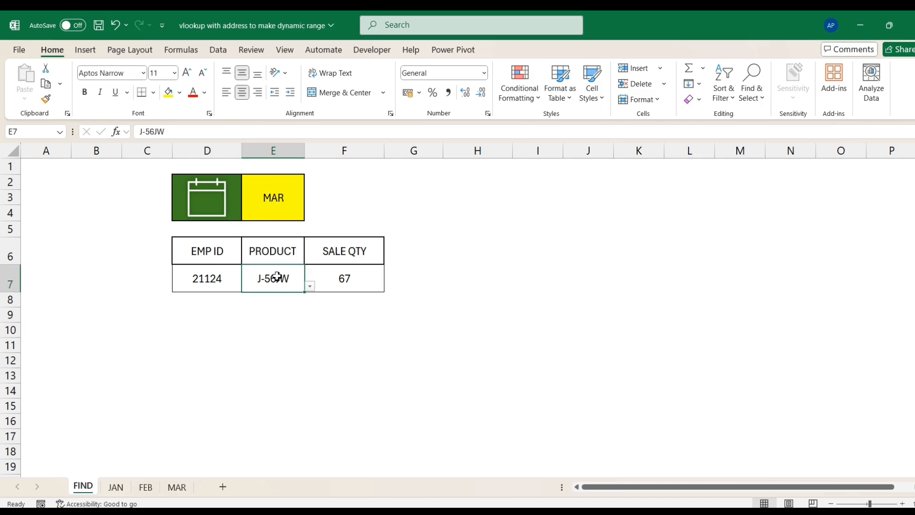
Set the month selector in cell E2 of the FIND sheet to JAN
left_click(272, 195)
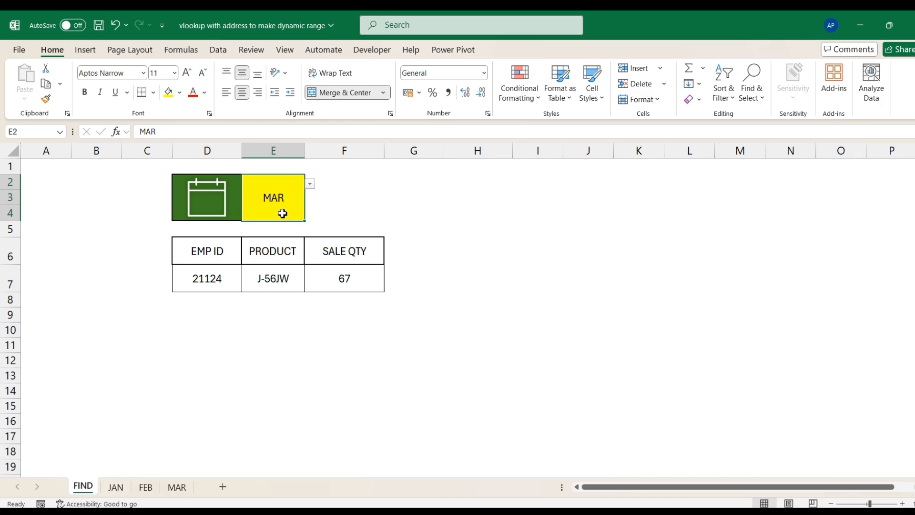
left_click(310, 184)
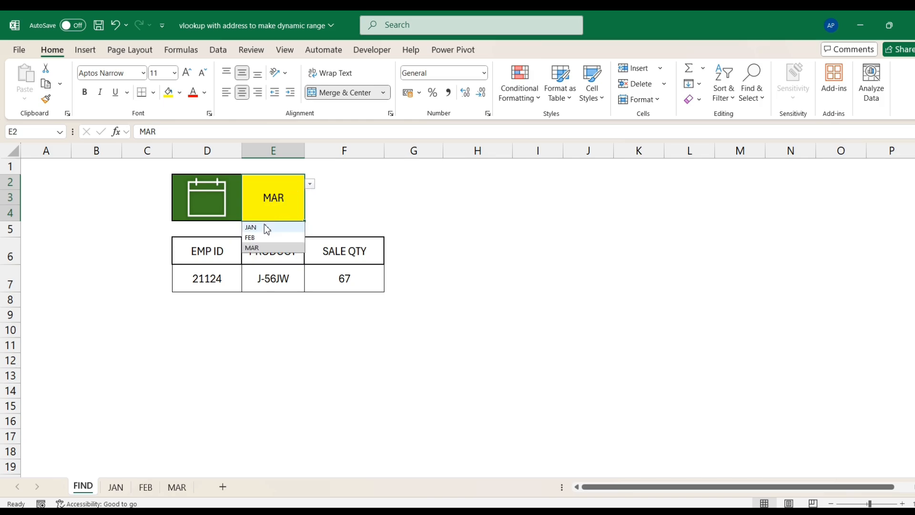
left_click(262, 229)
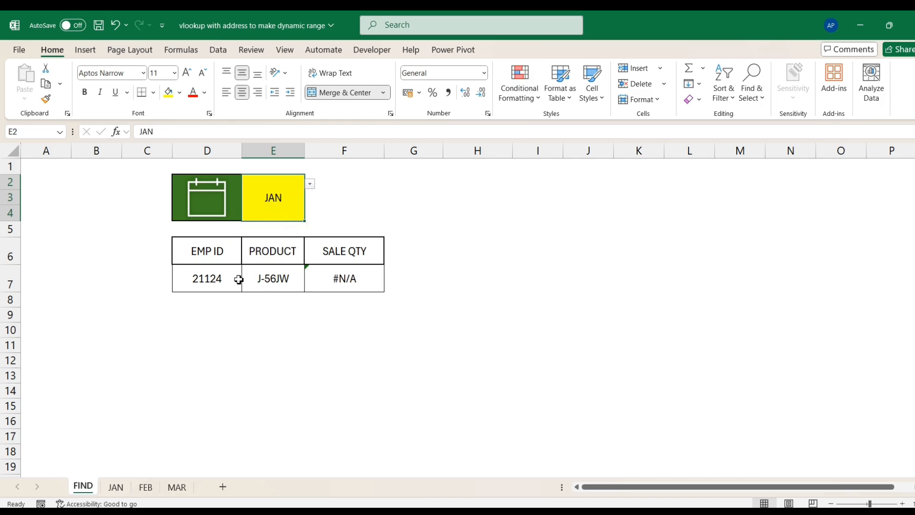
Choose the employee ID from row 20 of the JAN sheet in D7 and set the product in E7 to J-23KT
left_click(212, 291)
left_click(247, 286)
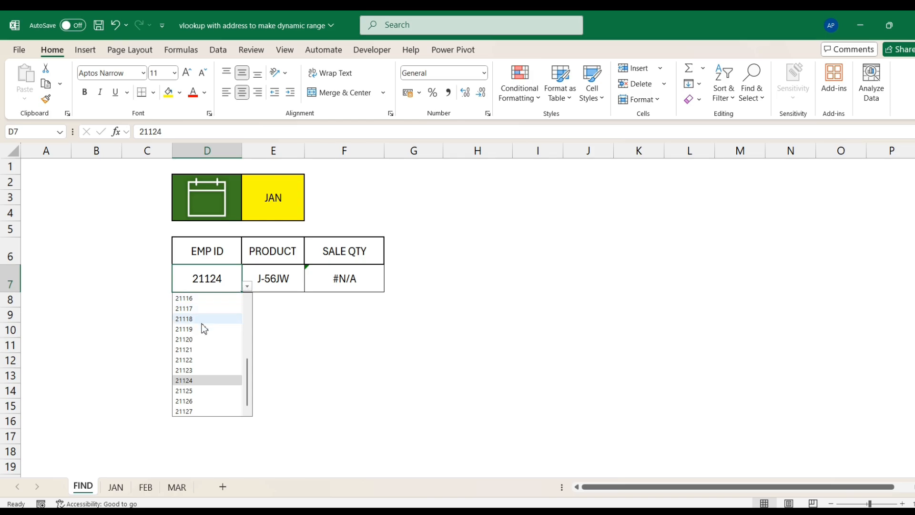
left_click(198, 340)
left_click(269, 283)
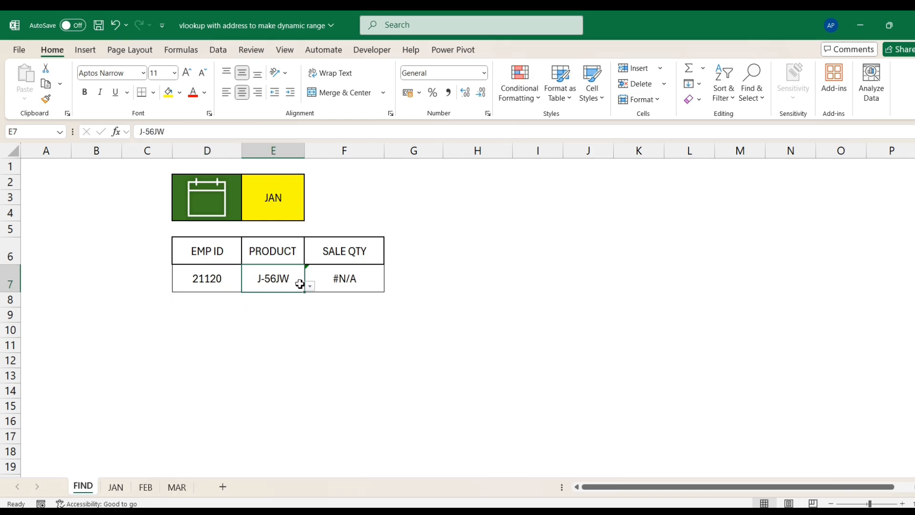
left_click(309, 286)
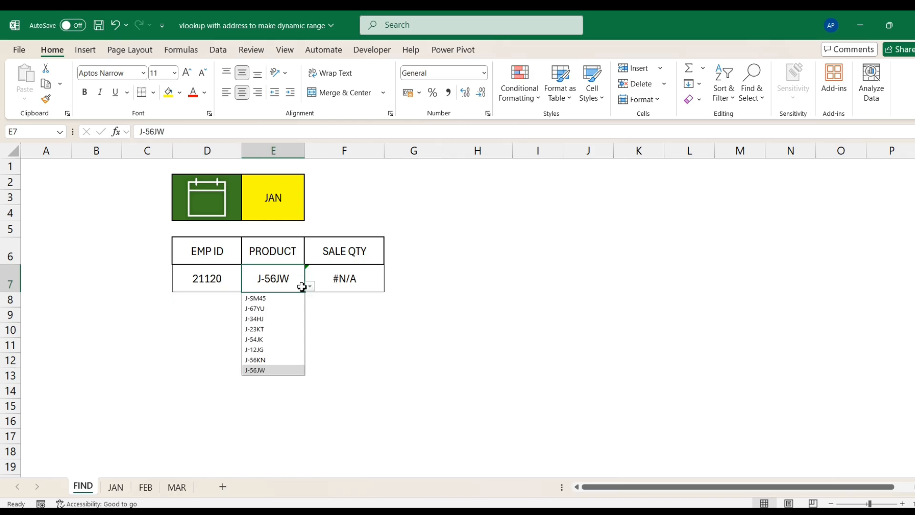
left_click(264, 329)
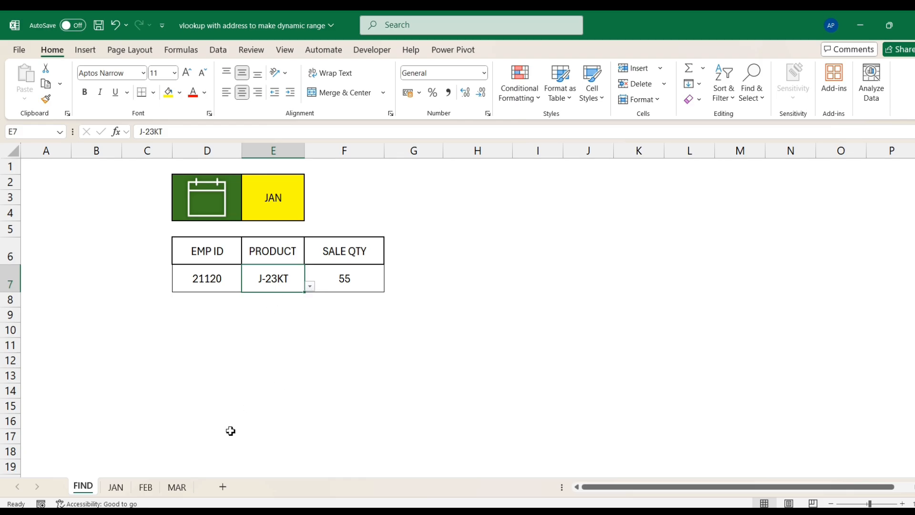
Compare the product headers from column E onward on the JAN, FEB and MAR sheets and return to FIND
left_click(116, 486)
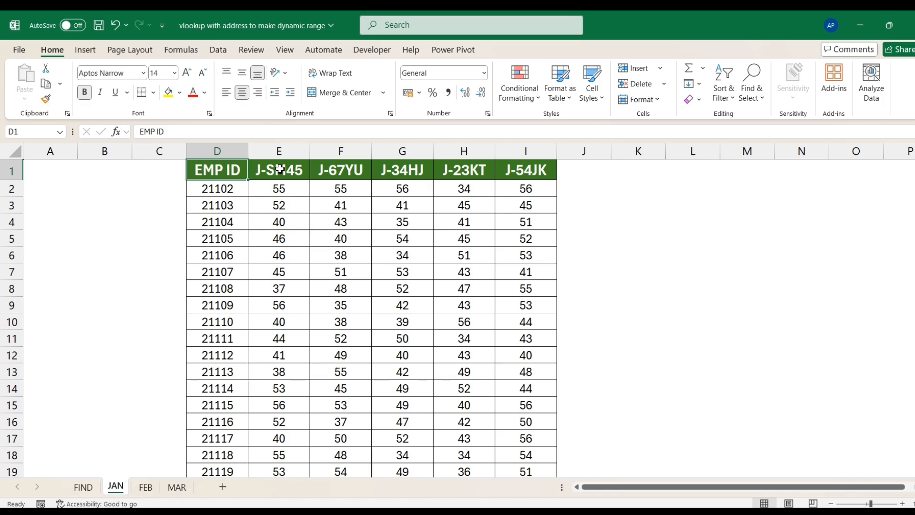
left_click_drag(280, 169, 510, 171)
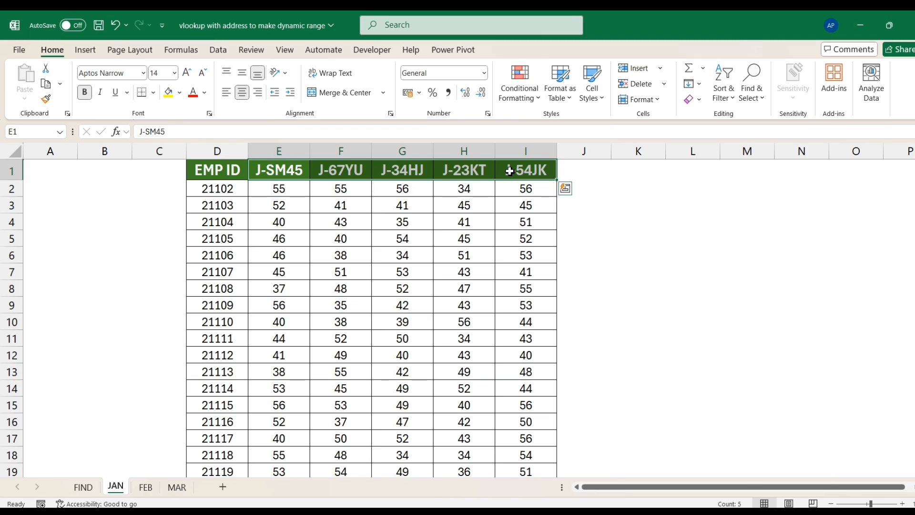
left_click(146, 488)
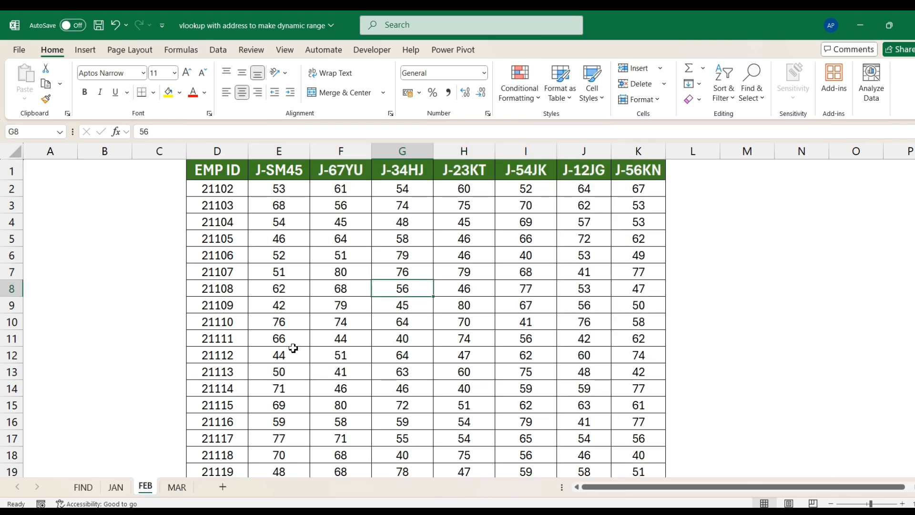
left_click_drag(287, 171, 623, 172)
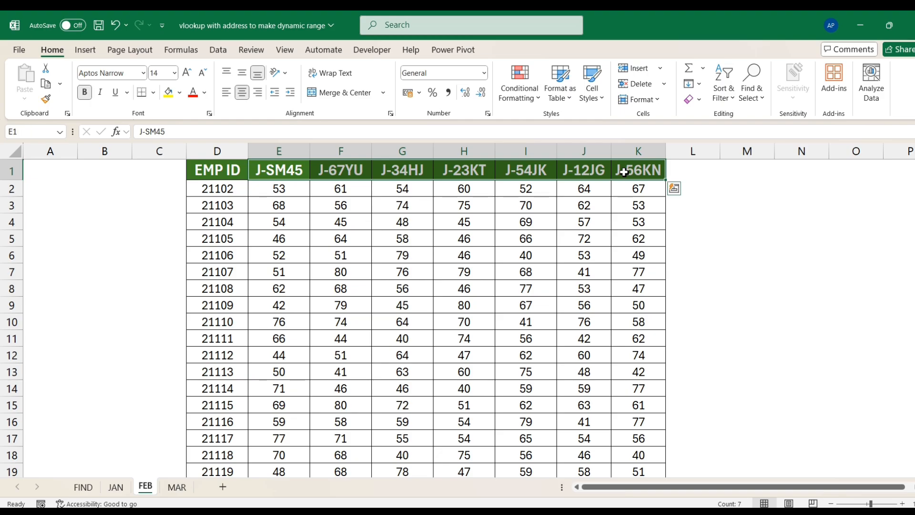
left_click(177, 486)
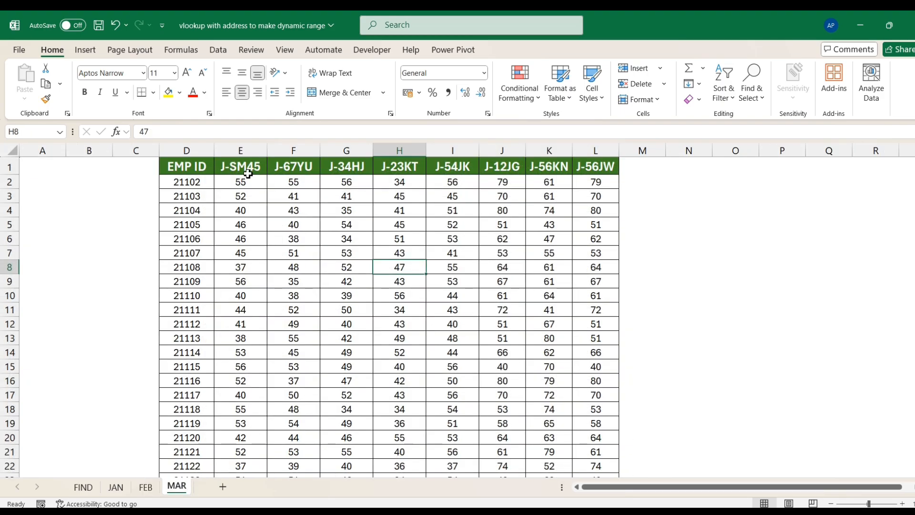
left_click_drag(245, 169, 589, 167)
left_click(83, 487)
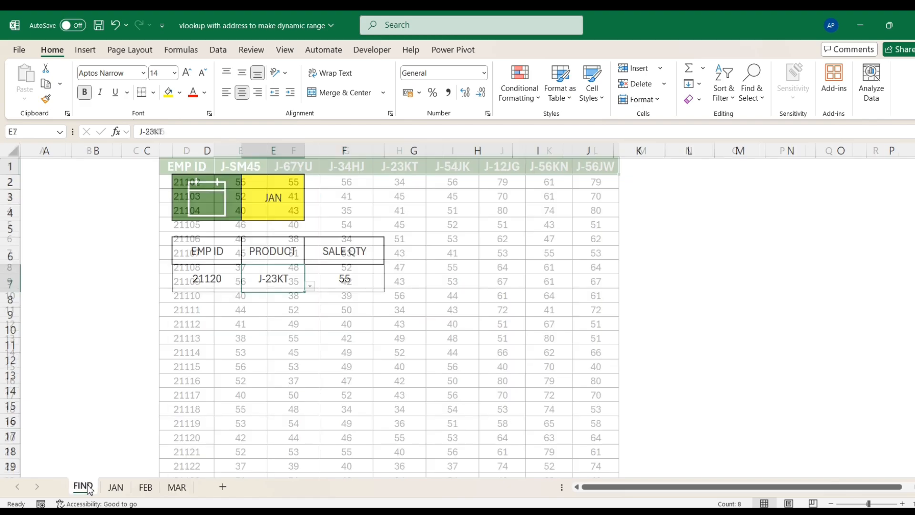
Set the month in E2 to MAR and the product in E7 to J-56JW
left_click(274, 200)
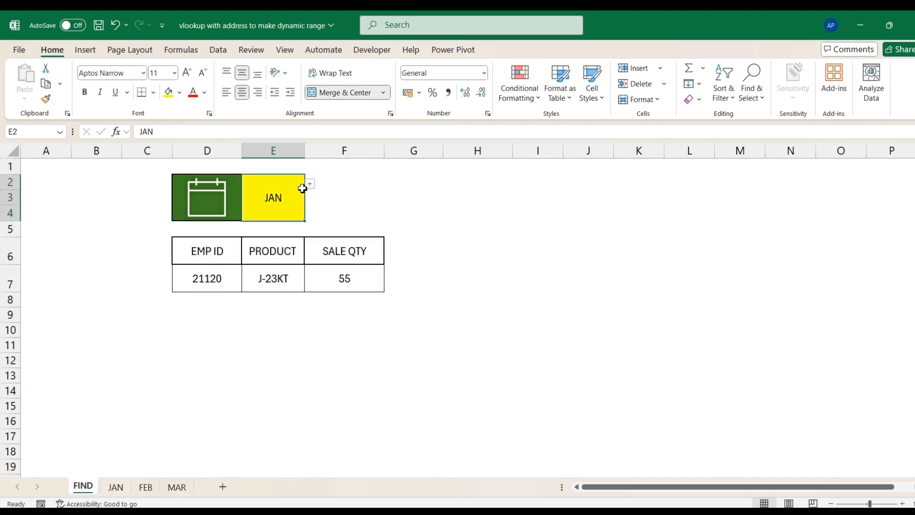
left_click(311, 184)
left_click(256, 248)
left_click(242, 331)
left_click(290, 282)
left_click(310, 286)
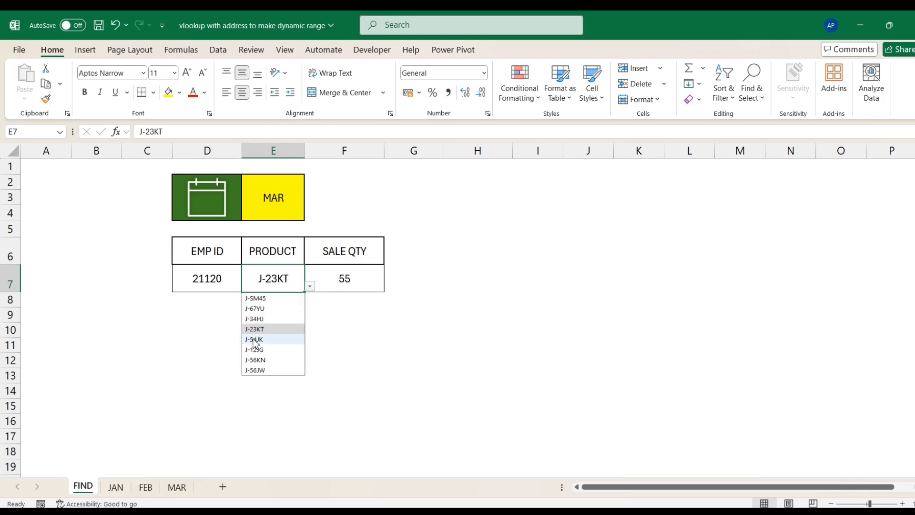
left_click(260, 371)
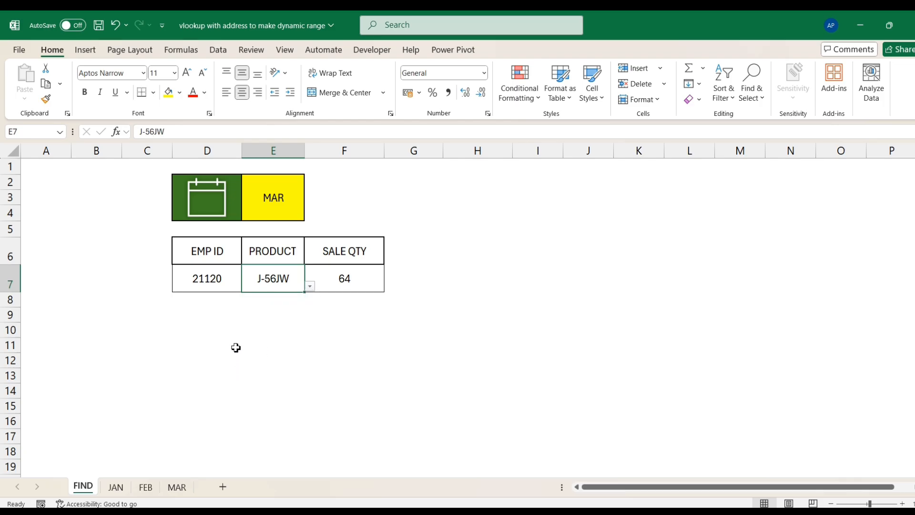
left_click(235, 348)
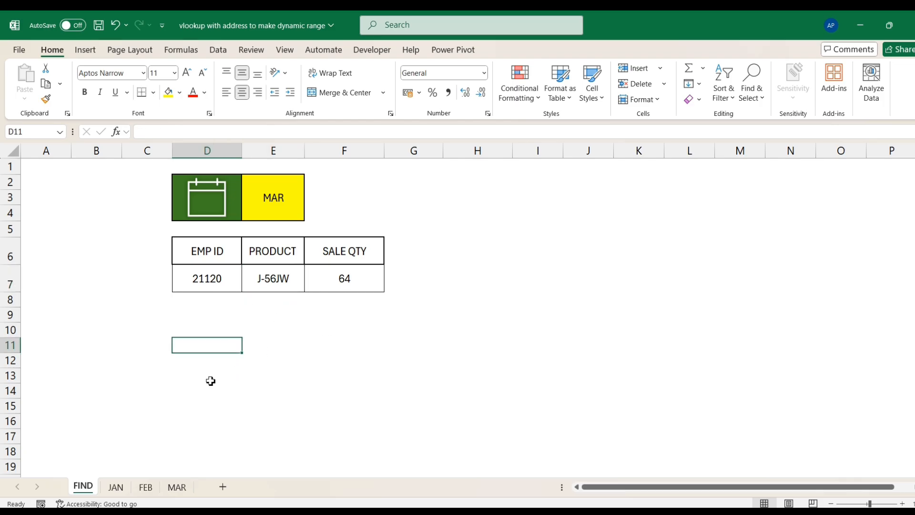
Check the selected employee's J-56JW quantity on the MAR sheet against the lookup on FIND
left_click(178, 487)
scroll(207, 185, "down", 1)
scroll(203, 210, "up", 1)
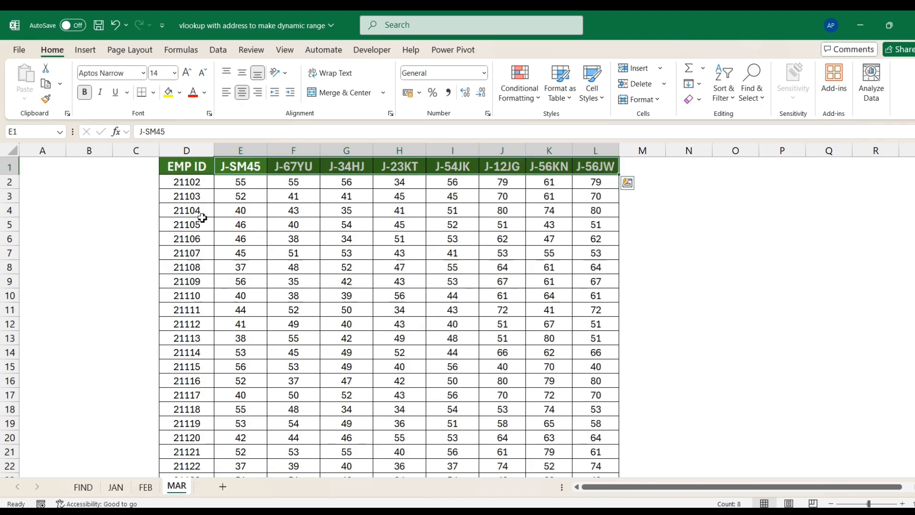
scroll(205, 248, "down", 1)
scroll(205, 247, "up", 1)
left_click(83, 486)
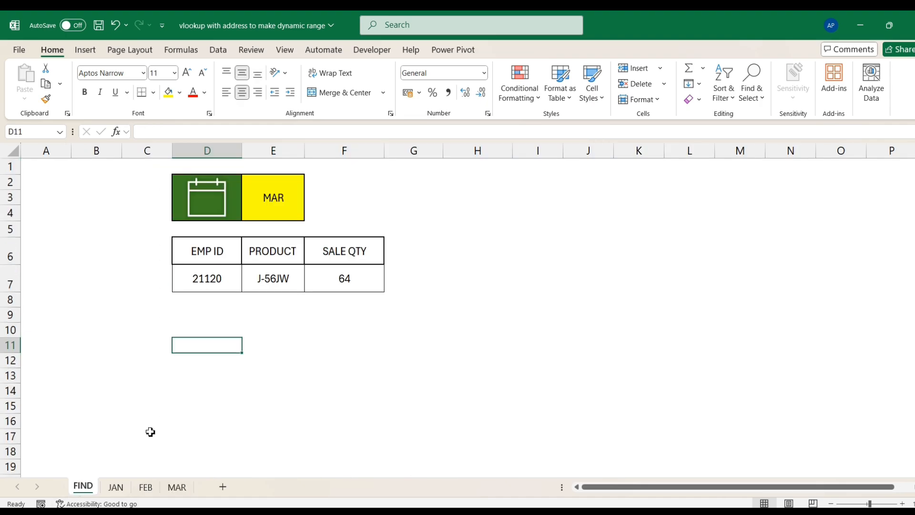
left_click(178, 486)
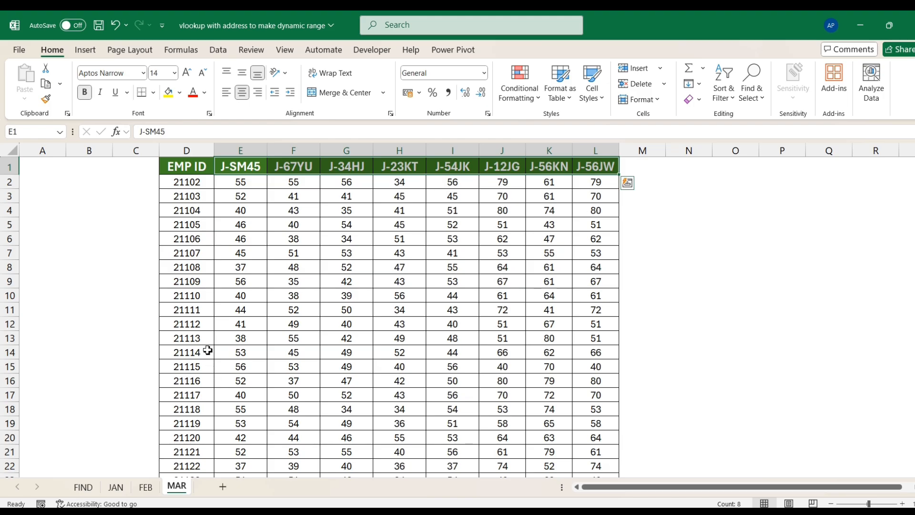
scroll(209, 384, "down", 1)
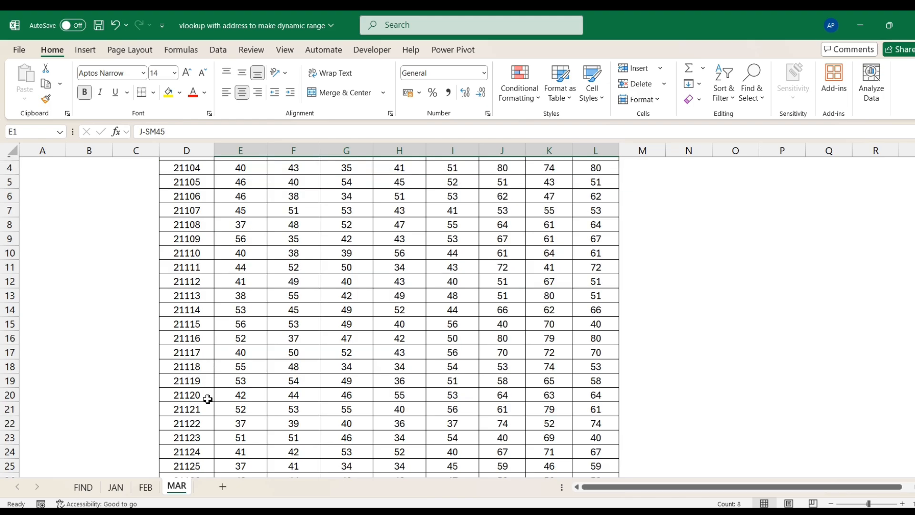
left_click(599, 399)
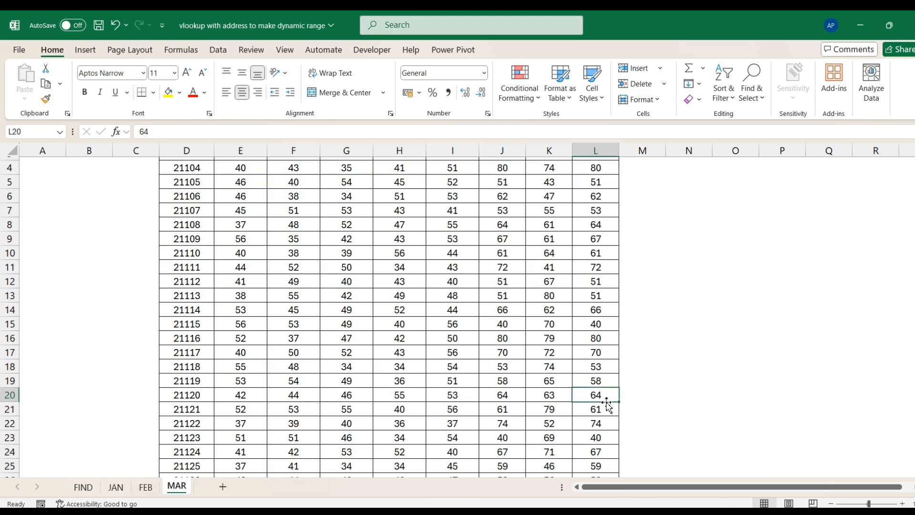
left_click(83, 486)
Set the month in E2 to FEB and the product in E7 to J-56KN
left_click(288, 195)
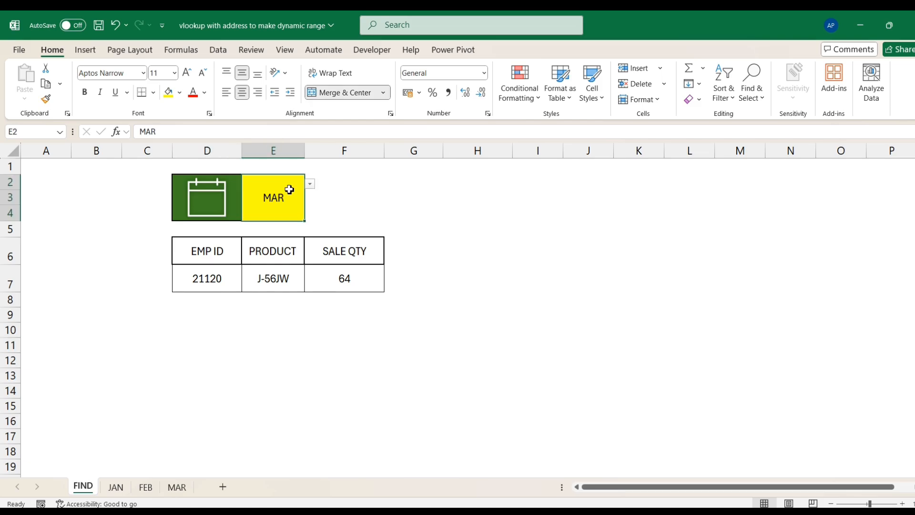
left_click(311, 185)
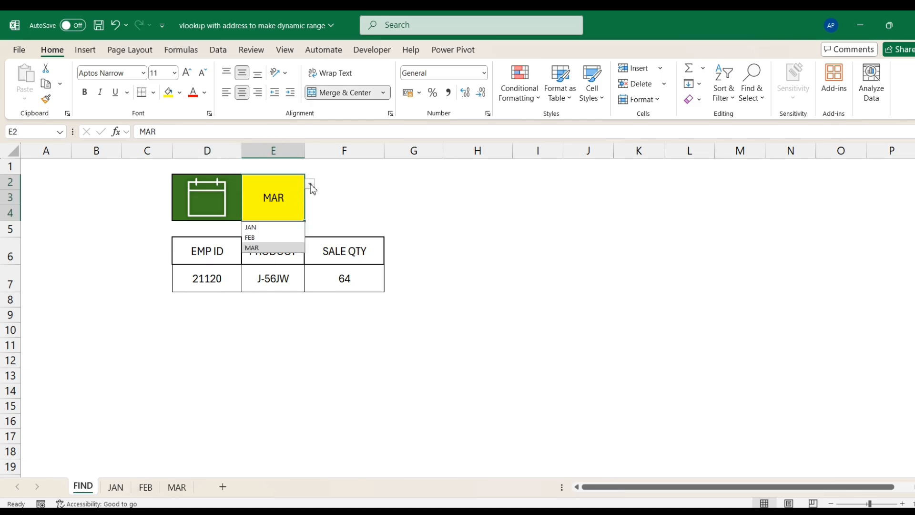
left_click(272, 237)
left_click(267, 286)
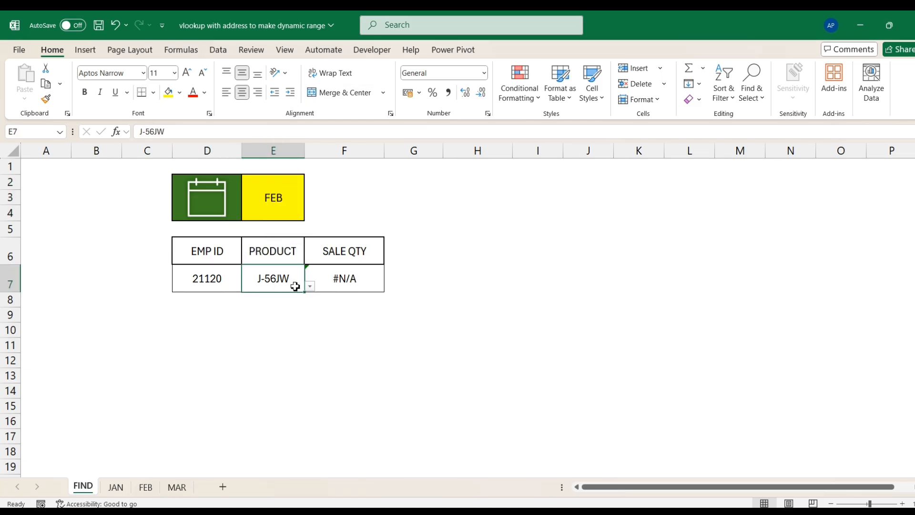
left_click(310, 286)
left_click(271, 360)
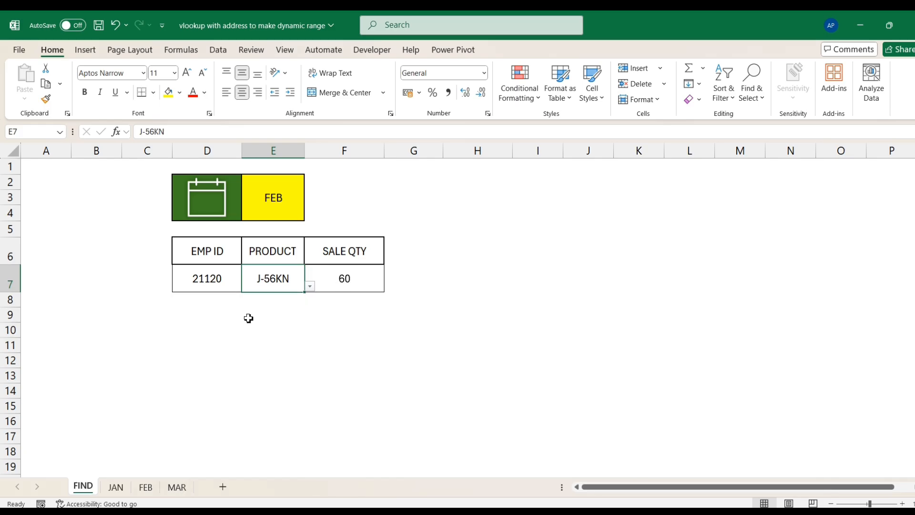
Check the selected employee's J-56KN quantity on the FEB sheet and return to FIND
left_click(145, 487)
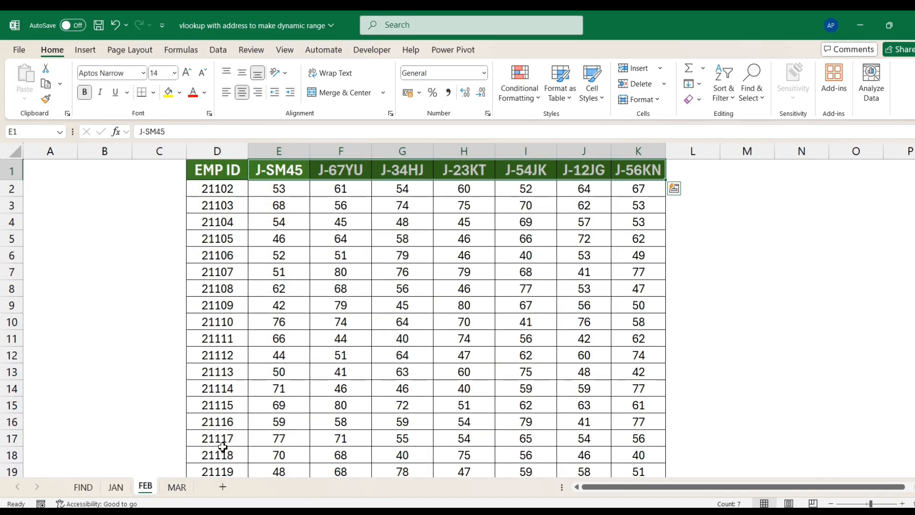
left_click(650, 189)
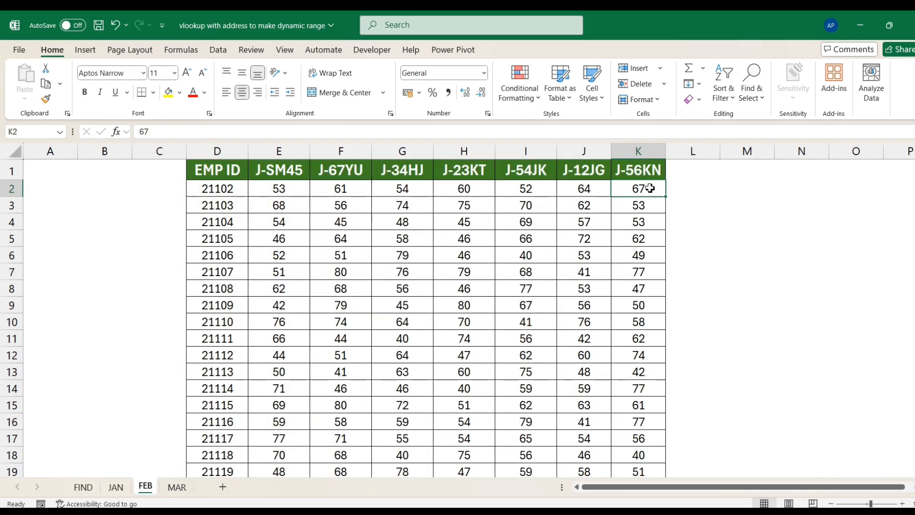
scroll(231, 468, "down", 1)
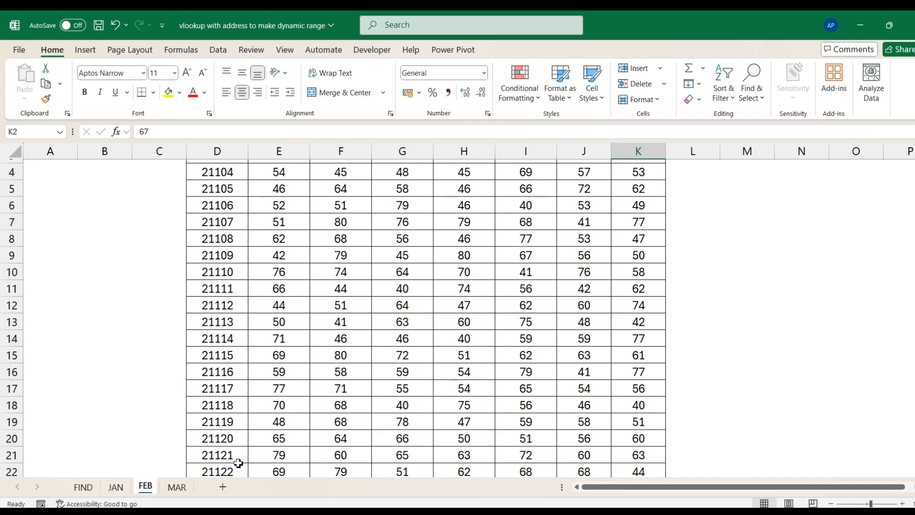
left_click(83, 487)
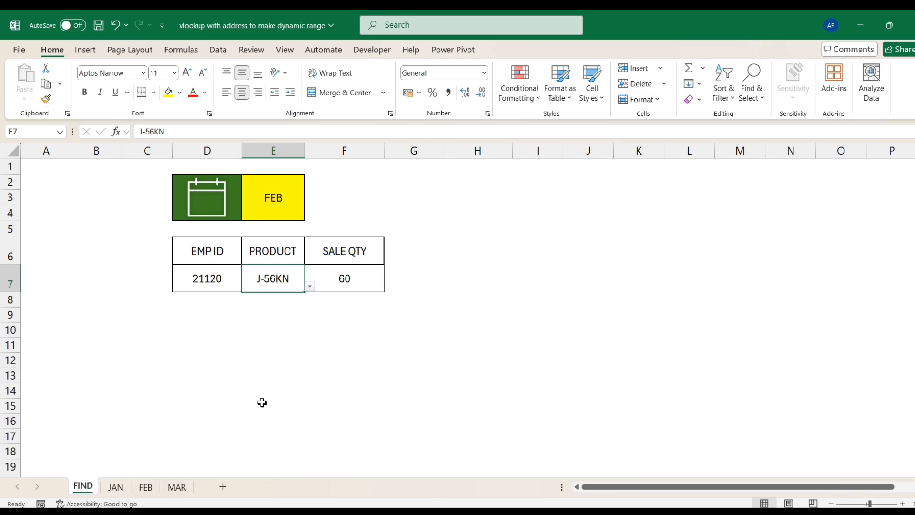
Examine the extent of the JAN sheet's data table from header cell D1 to its last cell, I27
left_click(119, 487)
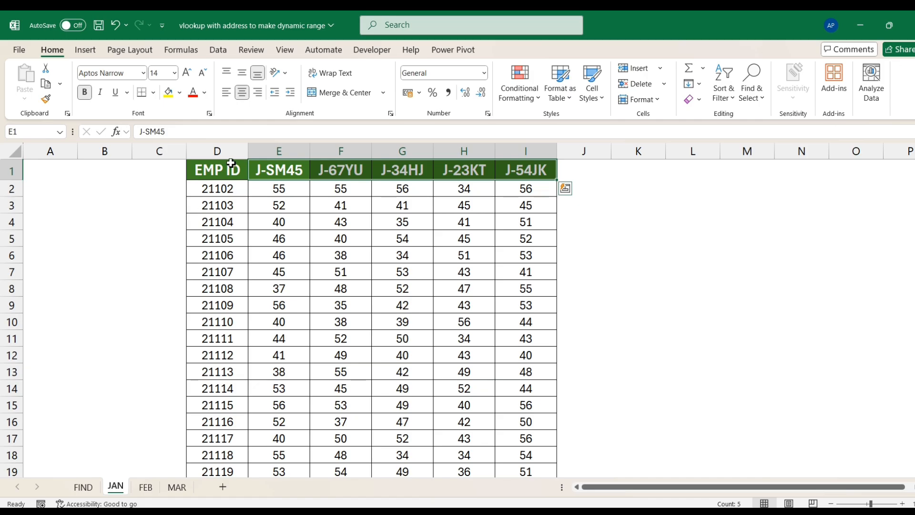
left_click(232, 169)
scroll(527, 372, "down", 5)
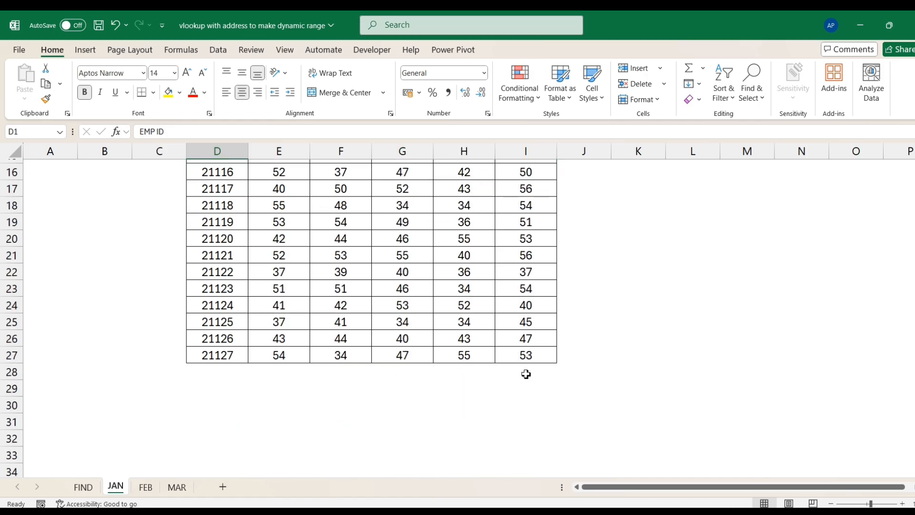
left_click(538, 358)
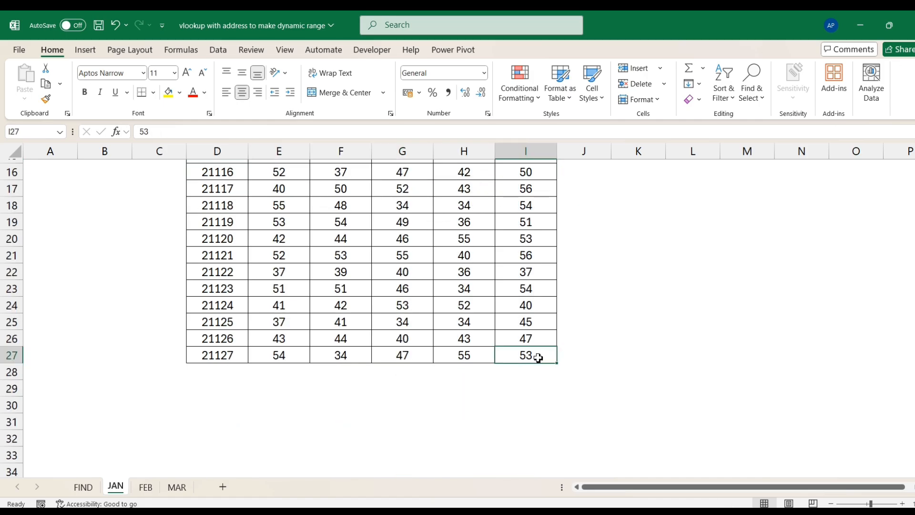
Examine the FEB sheet's header row from D1 across to I1, for comparison with the JAN sheet's table width
scroll(538, 358, "up", 5)
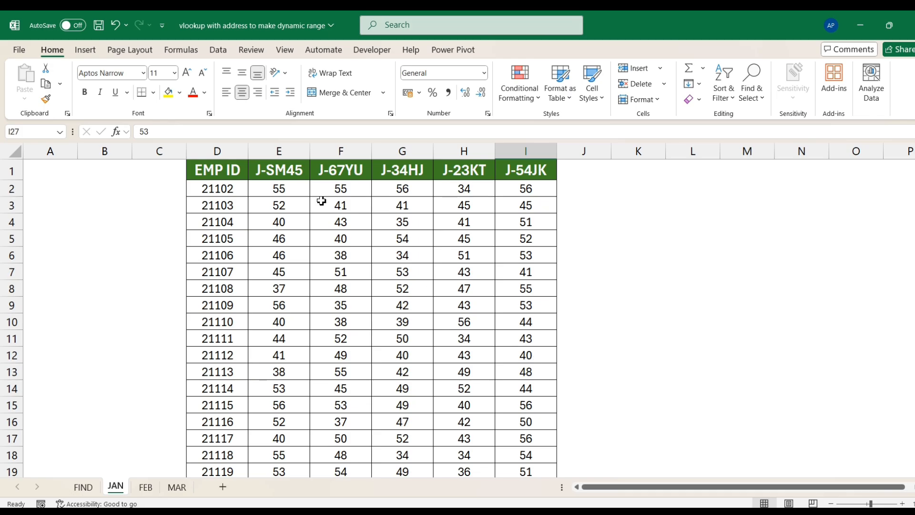
left_click(146, 489)
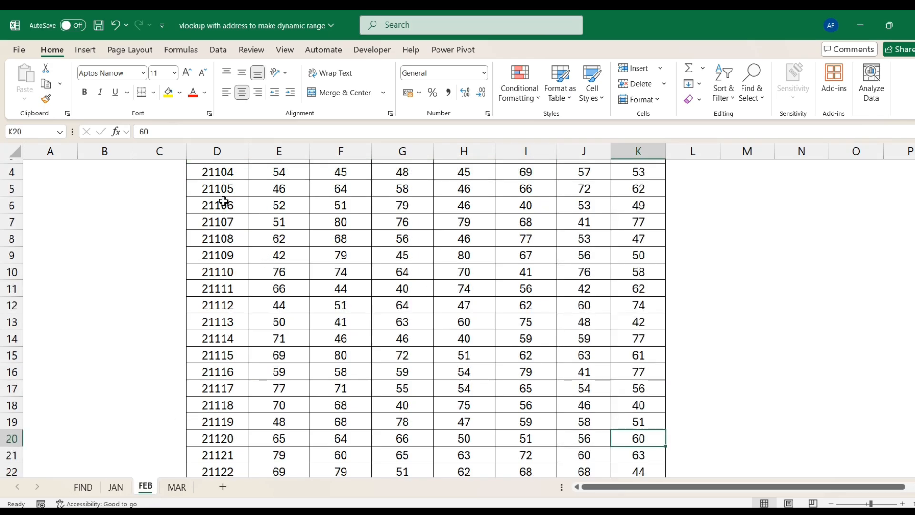
scroll(224, 200, "up", 1)
left_click(229, 174)
left_click(520, 172)
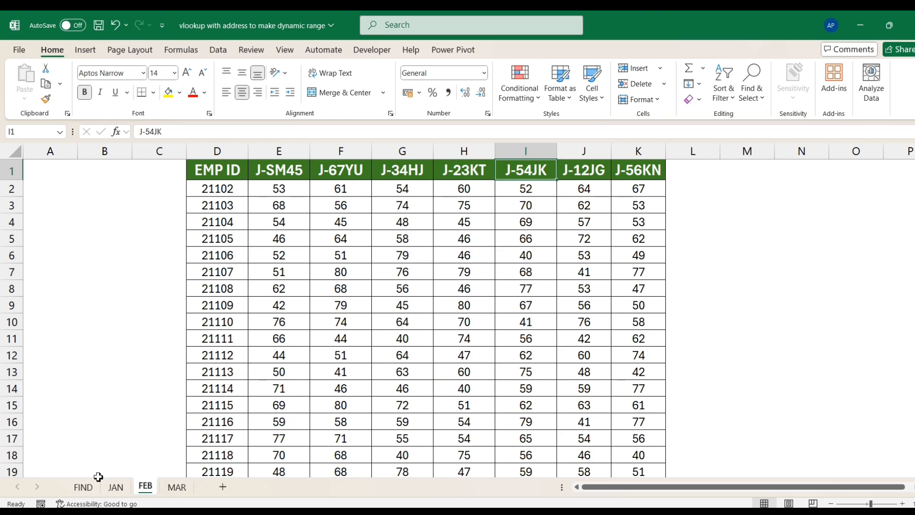
Return to the FIND sheet and clear the existing sale quantity formula from F7
left_click(83, 487)
left_click(216, 392)
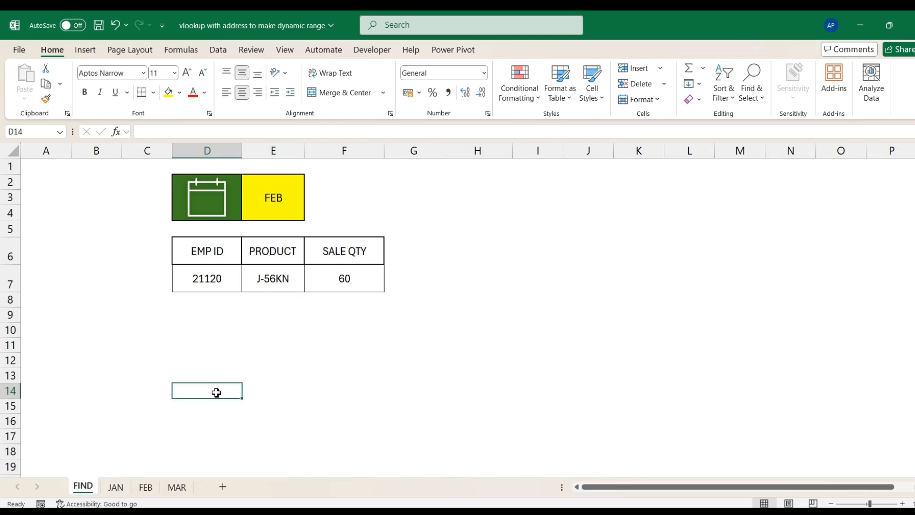
left_click(413, 290)
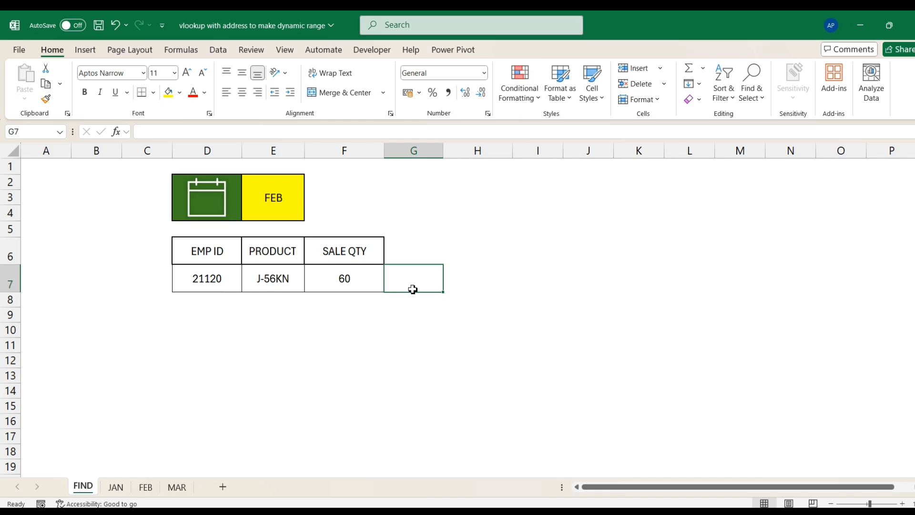
key("Left")
key("Delete")
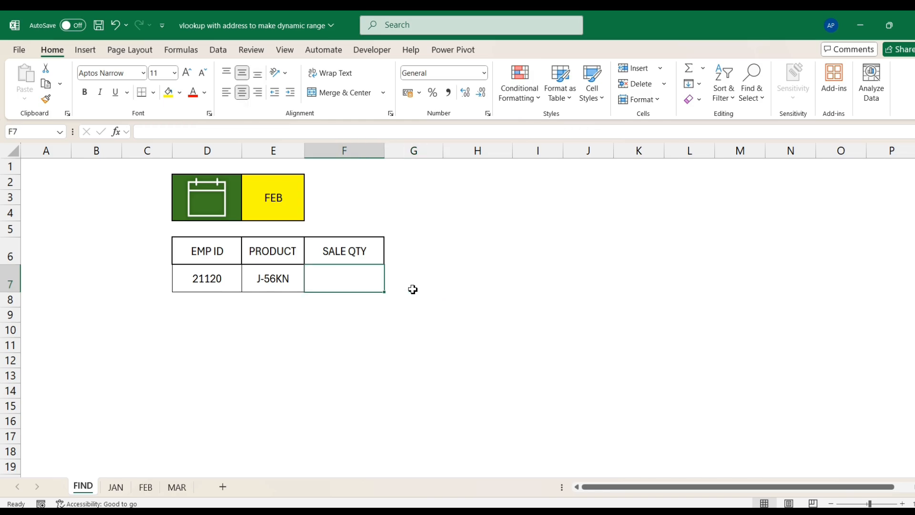
left_click(413, 290)
key("Left")
Review the available options for month in E2, employee ID in D7 and product in E7
left_click(276, 202)
left_click(311, 184)
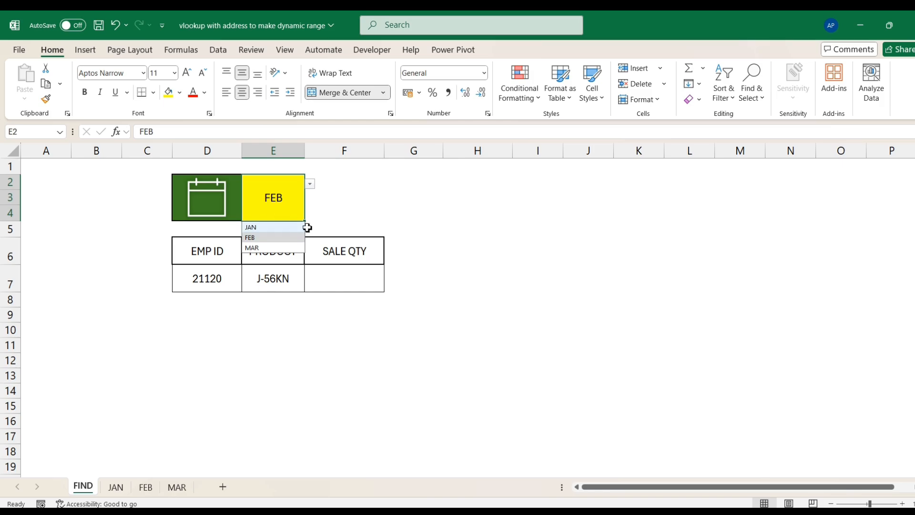
left_click(341, 213)
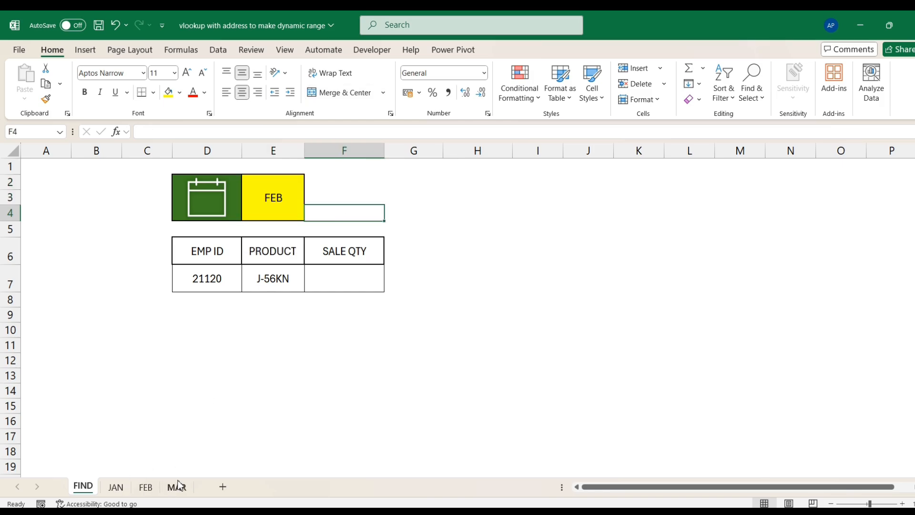
left_click(224, 280)
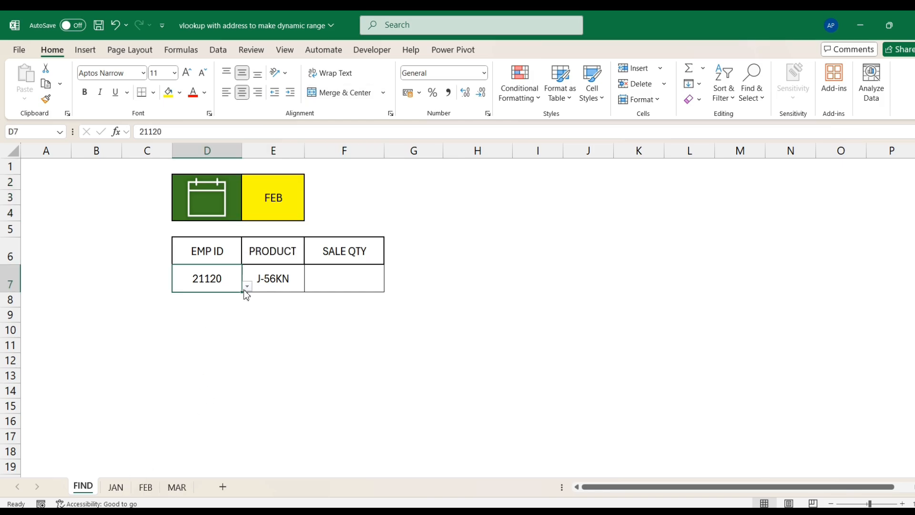
left_click(247, 286)
left_click(276, 281)
left_click(309, 286)
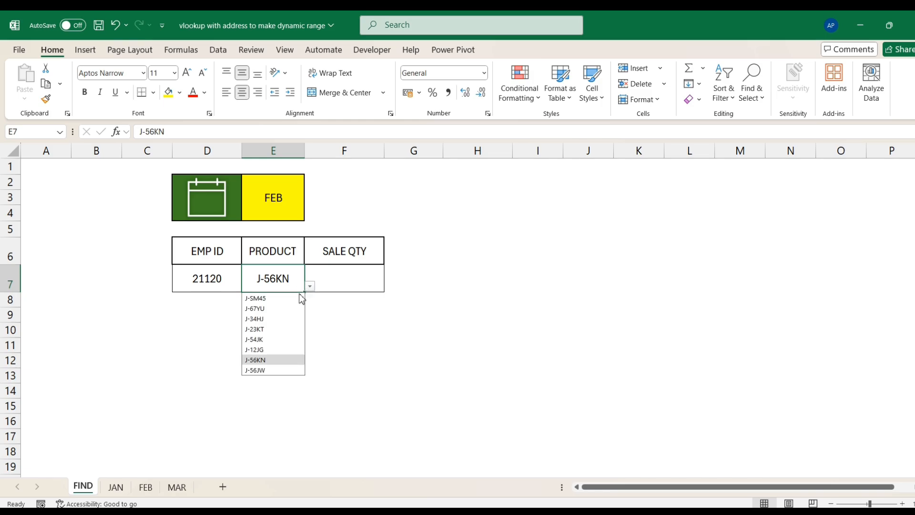
left_click(345, 315)
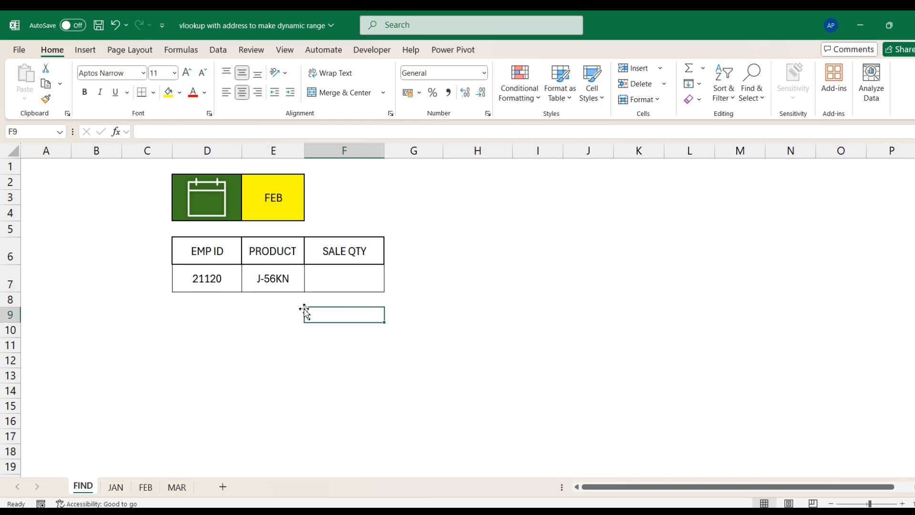
Set the month in E2 to JAN
left_click(292, 281)
left_click(278, 205)
left_click(310, 184)
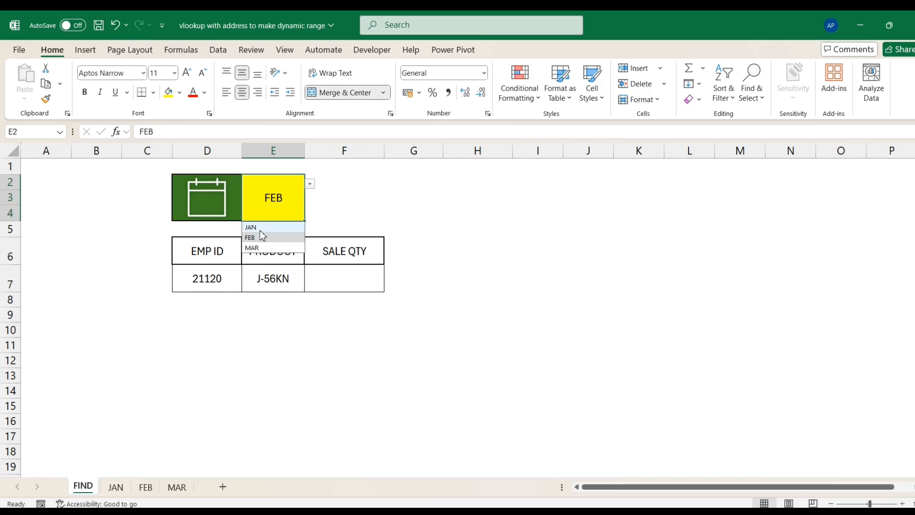
left_click(262, 227)
Compare the product options in E7 with the product headers on the JAN sheet, ending on FIND
left_click(278, 277)
left_click(311, 287)
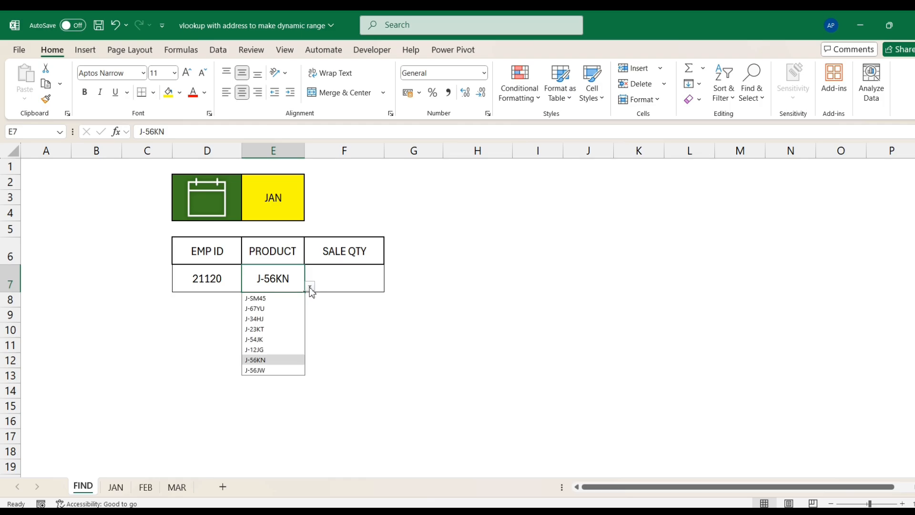
left_click(116, 487)
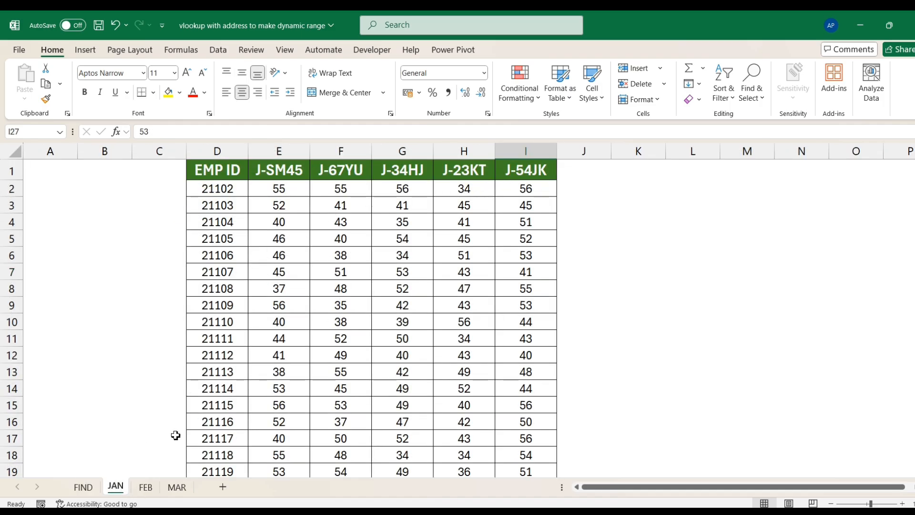
left_click(85, 487)
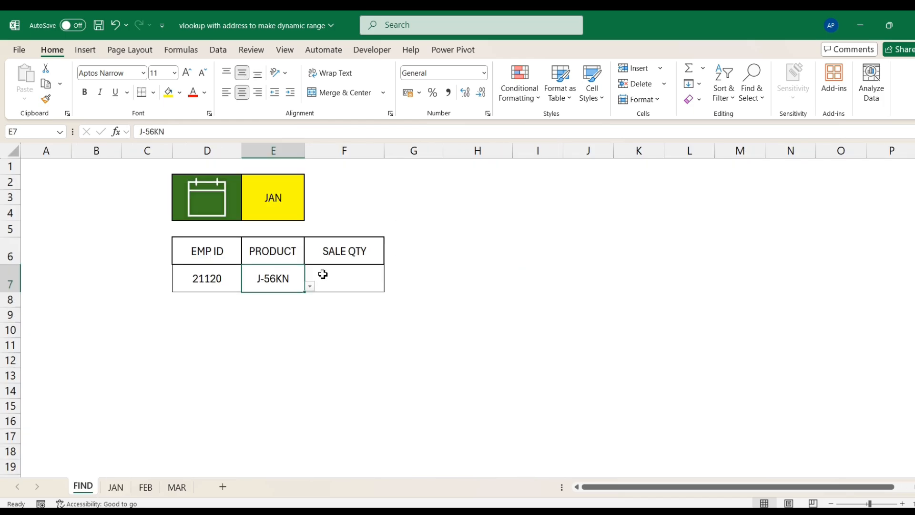
left_click(310, 283)
left_click(289, 278)
left_click(317, 286)
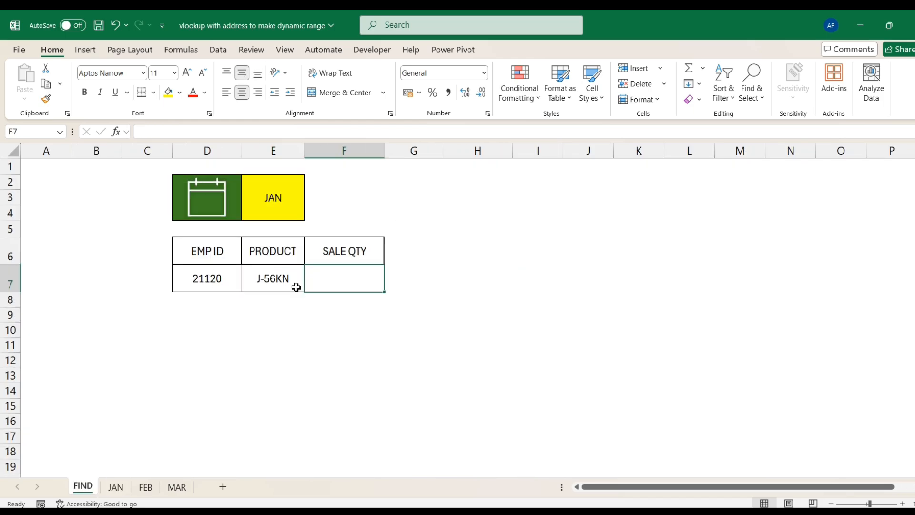
left_click(296, 286)
left_click(310, 286)
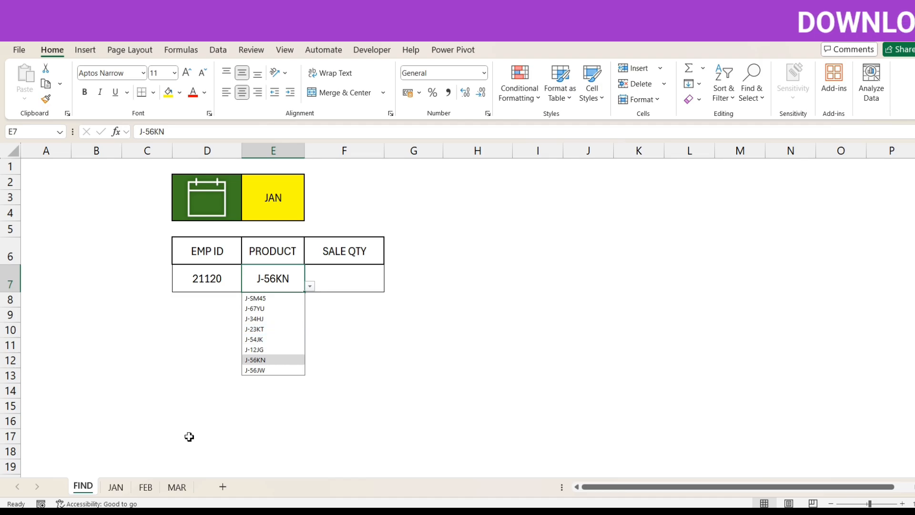
left_click(115, 487)
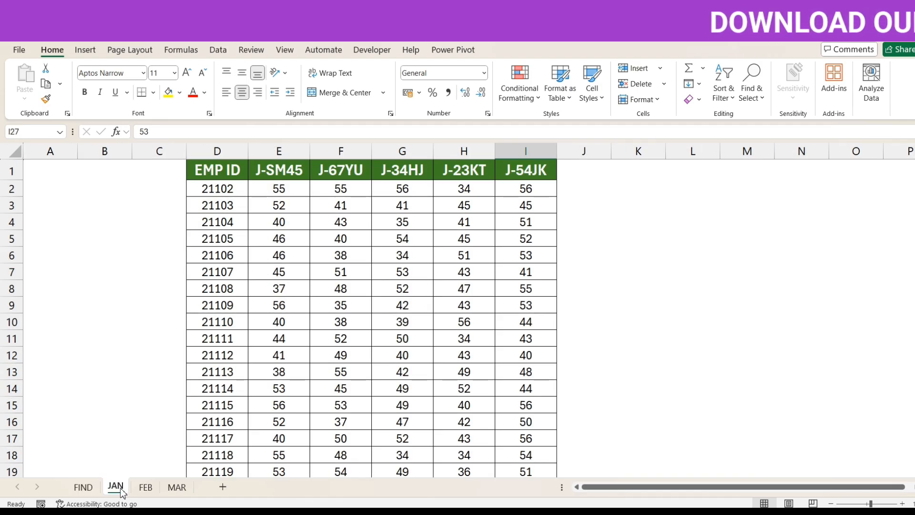
left_click(83, 487)
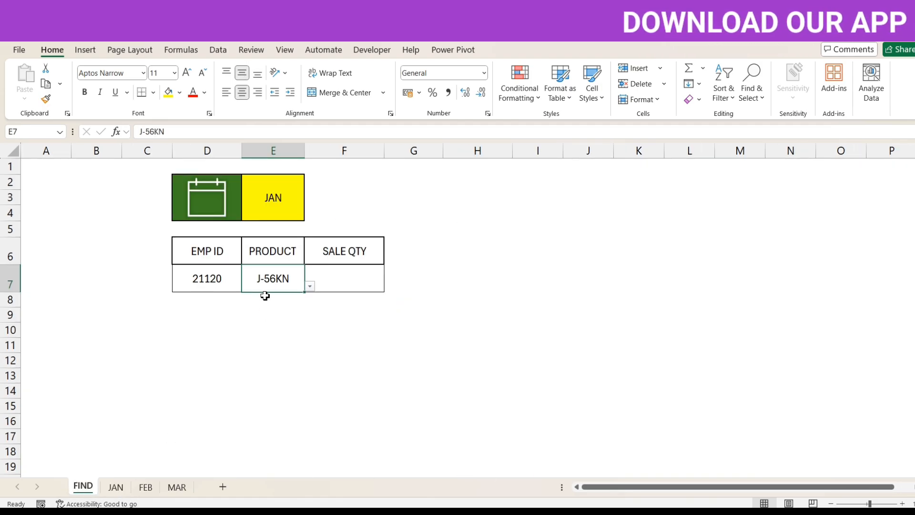
Set the product in E7 to J-SM45 and select the sale quantity cell F7
left_click(310, 286)
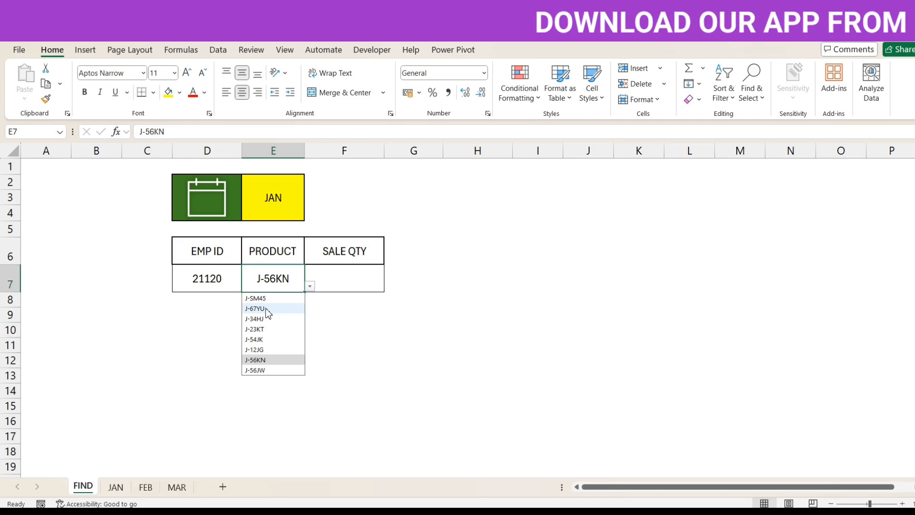
left_click(267, 298)
left_click(334, 315)
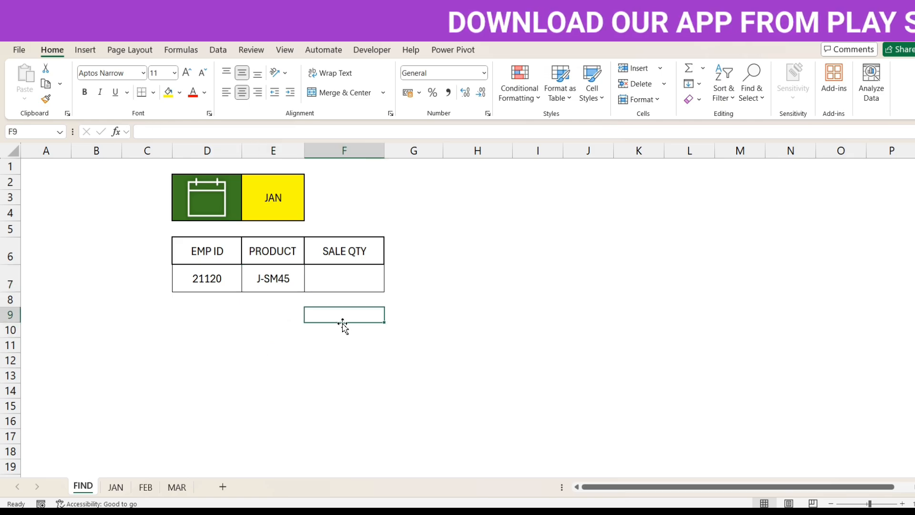
left_click(264, 285)
left_click(336, 283)
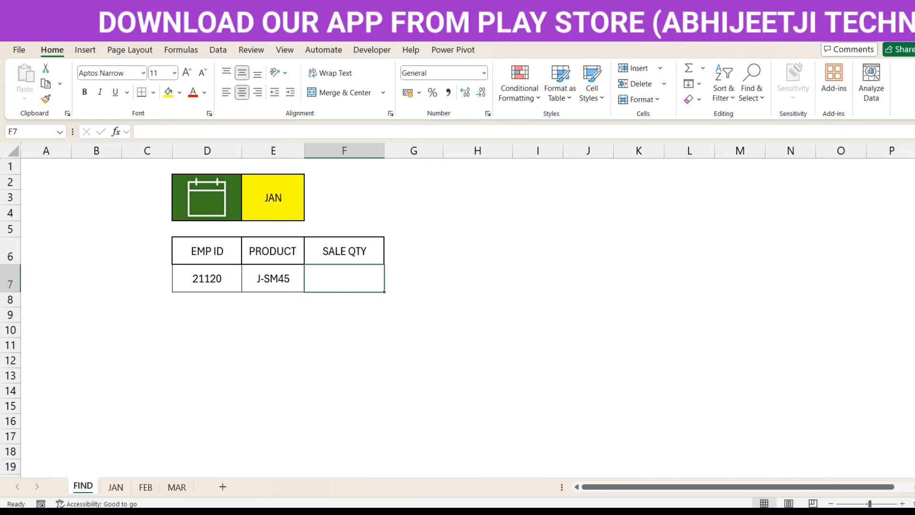
Check the JAN sheet's data table once more and return to FIND
type("=")
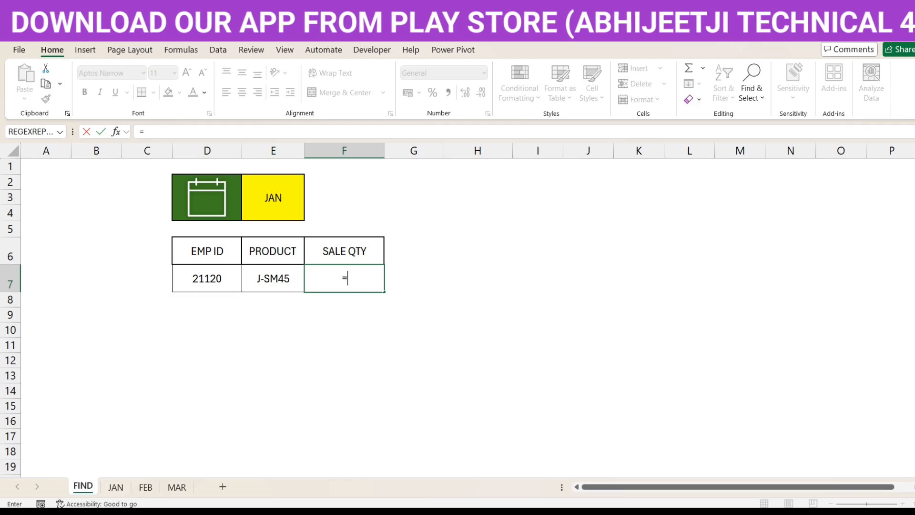
key("Escape")
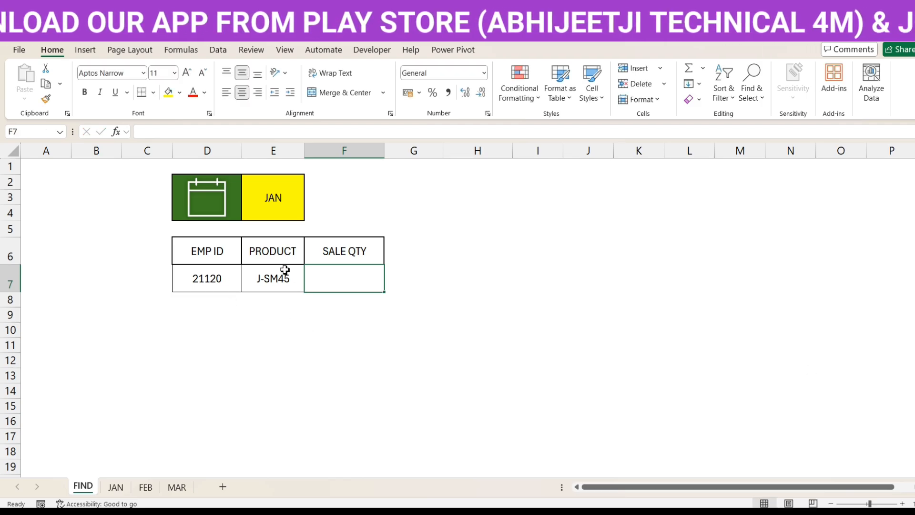
left_click(115, 487)
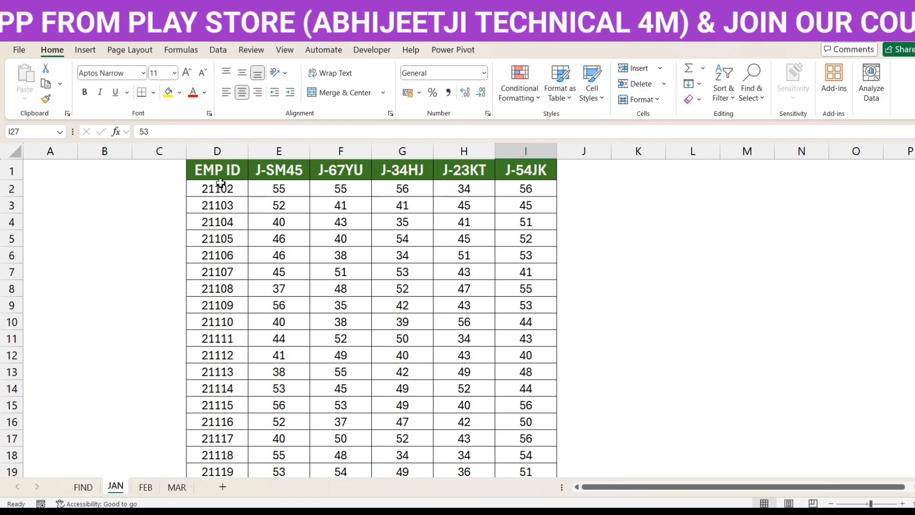
left_click(83, 487)
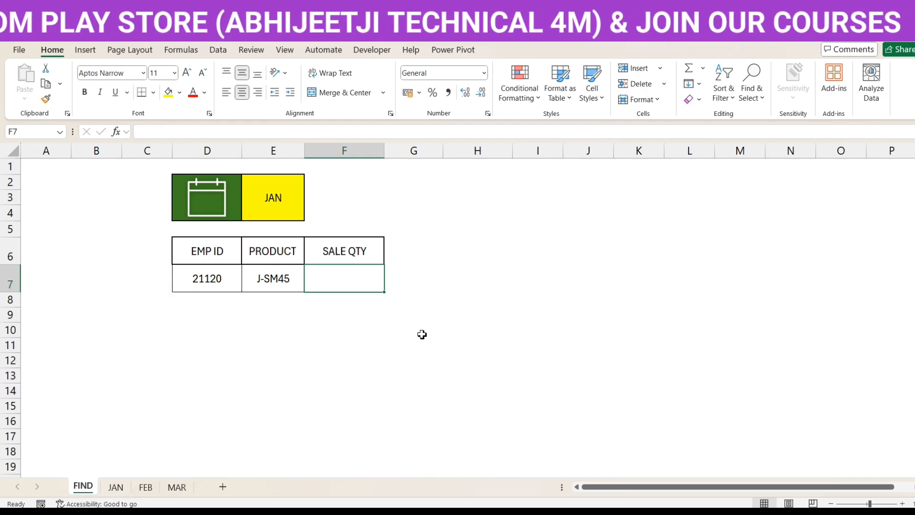
Start a VLOOKUP formula in F7 with the employee ID in D7 as the lookup value
type("=vl")
key("Tab")
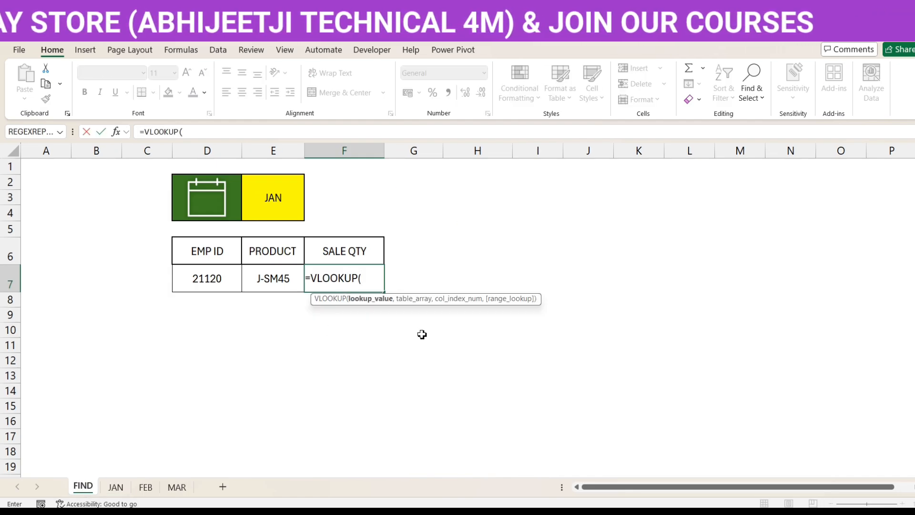
key("Left")
key("Left")
type(",")
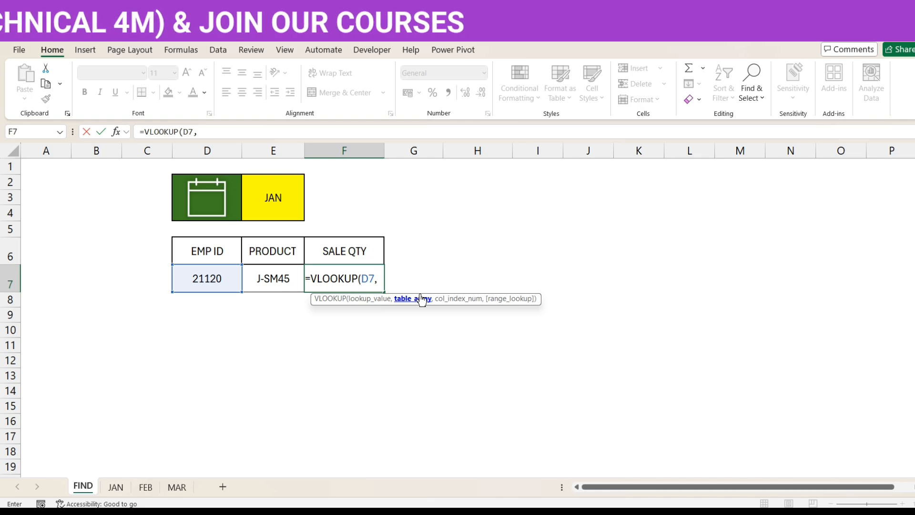
Begin the table array with INDIRECT, joining the month in E2 to the sheet separator: INDIRECT(E2&"!"&
type("i")
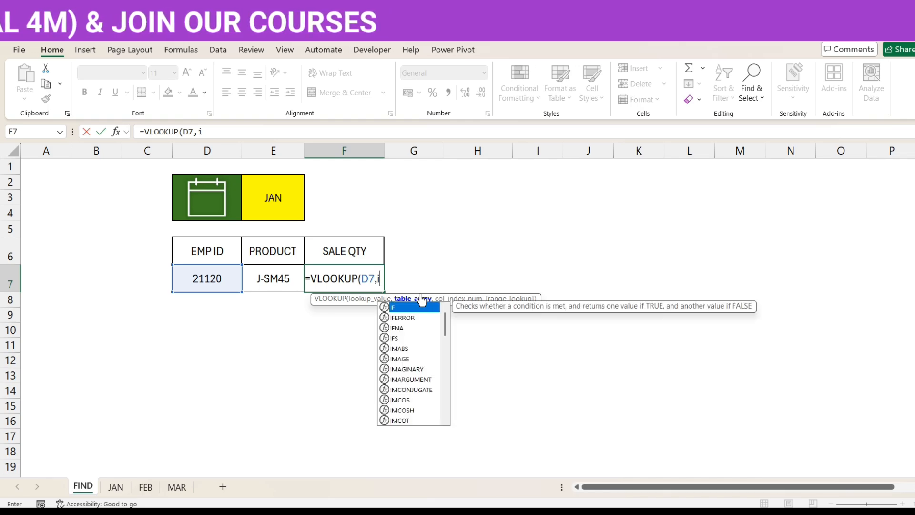
type("ndi")
key("Tab")
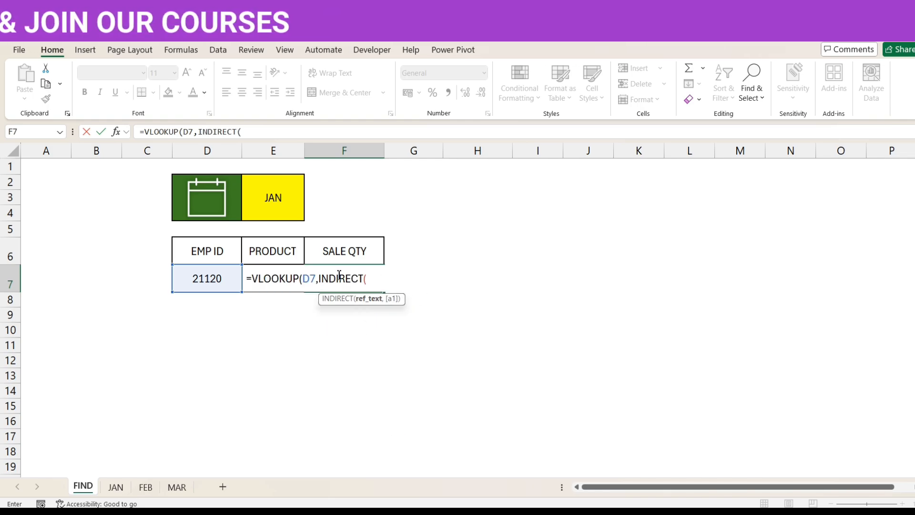
left_click(270, 198)
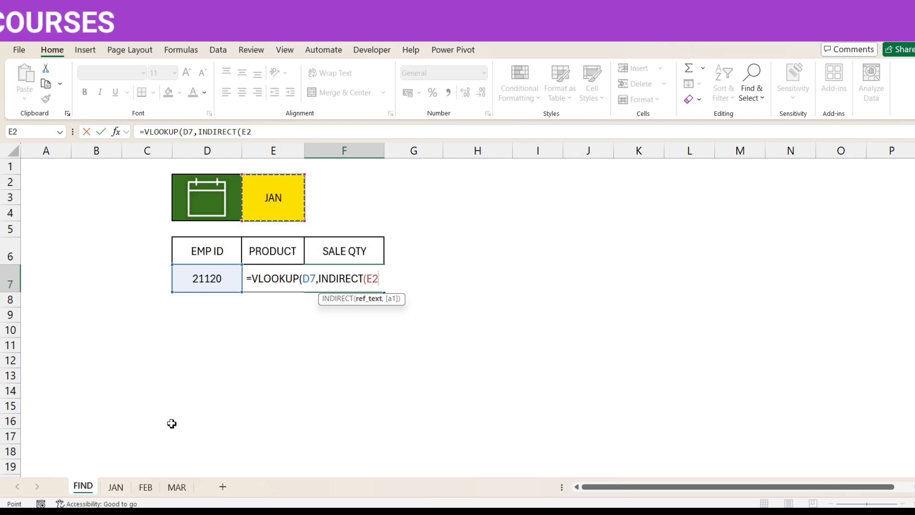
type("&\"!")
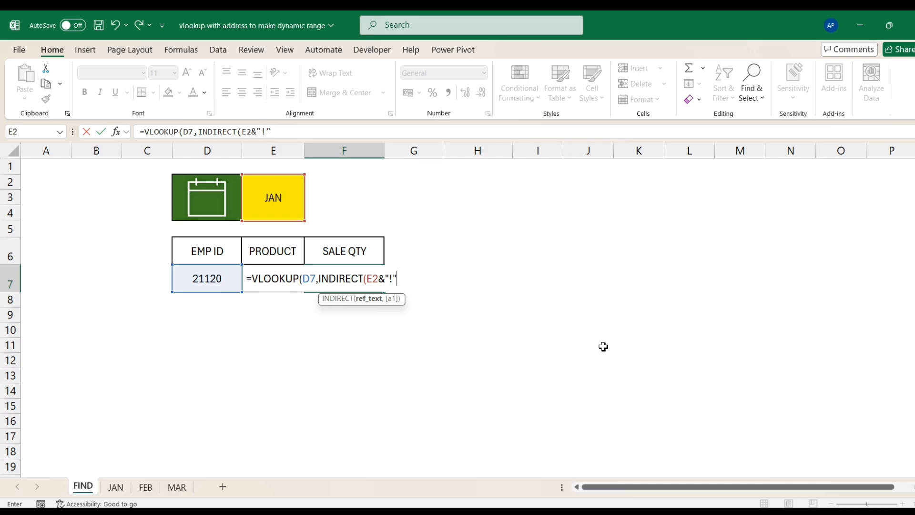
type("\"&")
Examine where the data tables start and end on the JAN, FEB and MAR sheets, and return to FIND
left_click(115, 486)
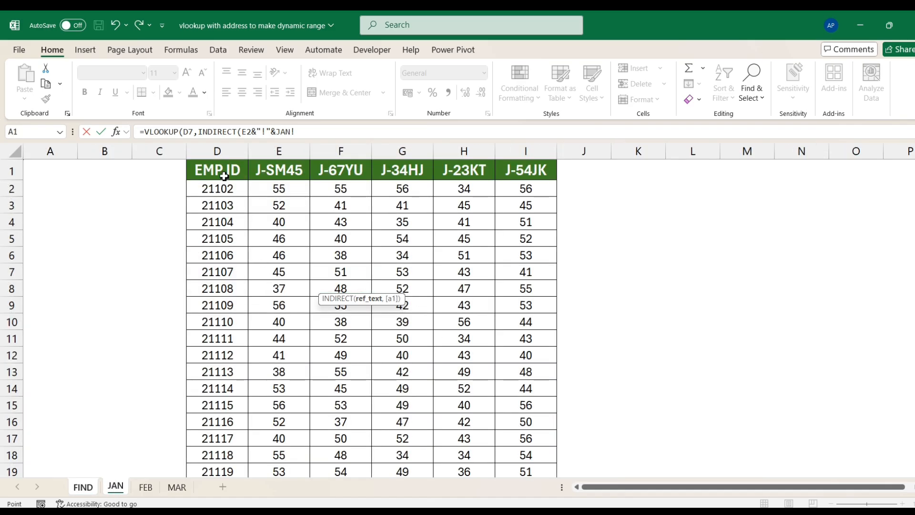
scroll(530, 405, "down", 4)
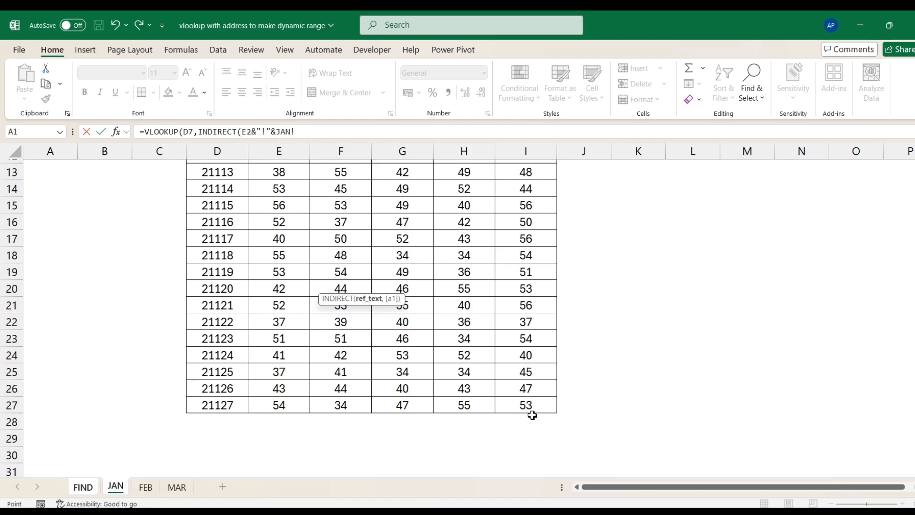
scroll(529, 413, "up", 4)
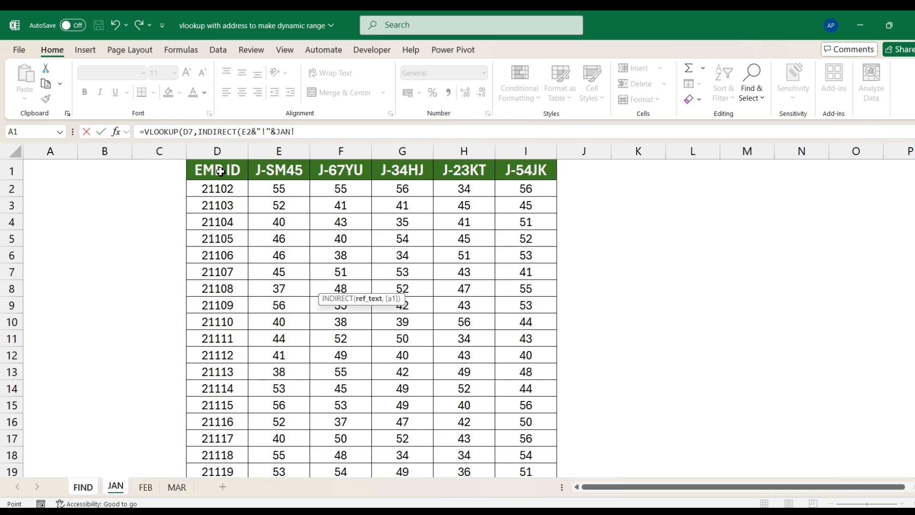
left_click(145, 486)
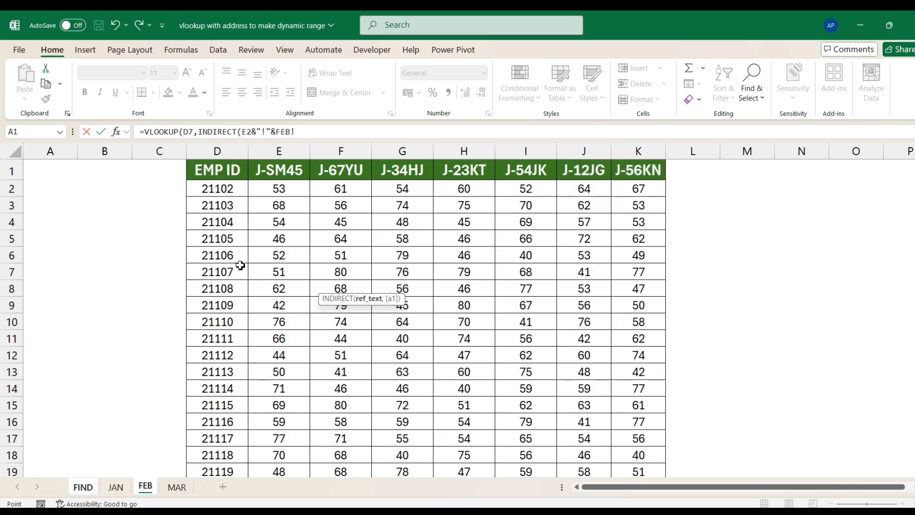
left_click(176, 486)
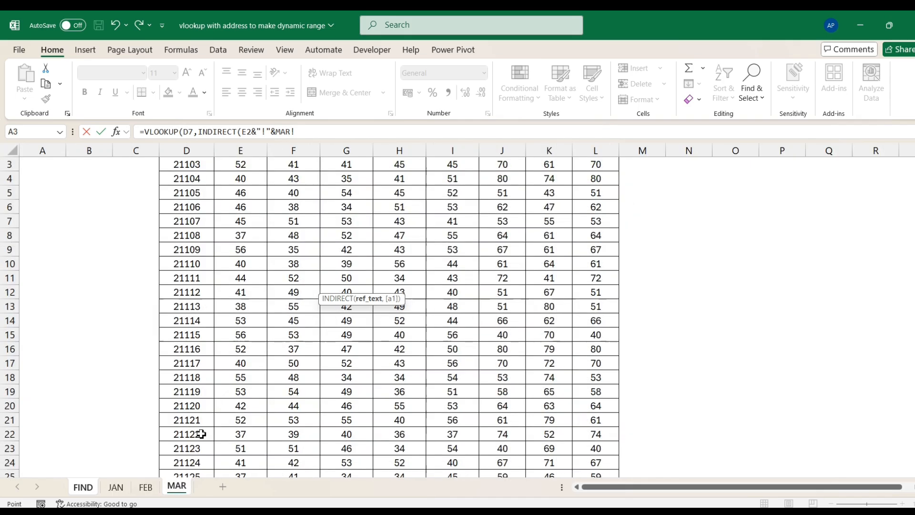
scroll(190, 200, "up", 1)
left_click(92, 492)
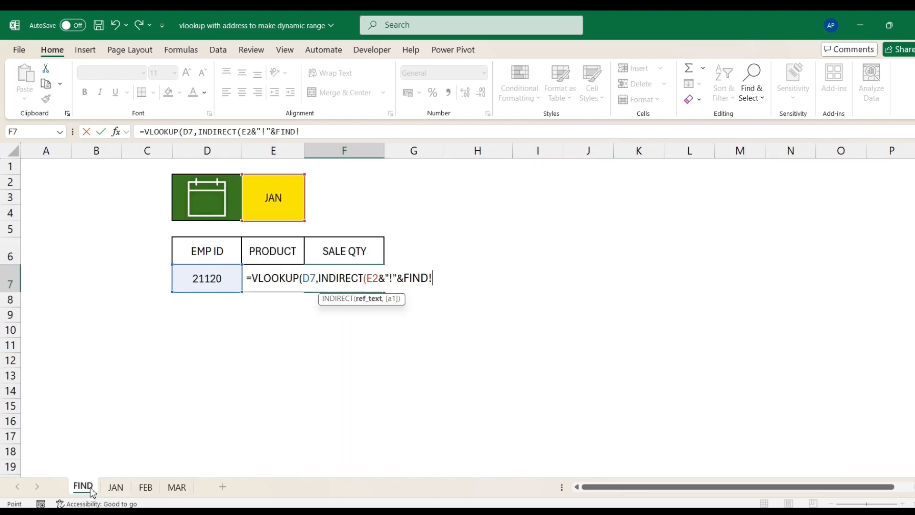
Remove the stray FIND! reference from the end of the F7 formula, leaving INDIRECT(E2&"!"&
left_click(314, 132)
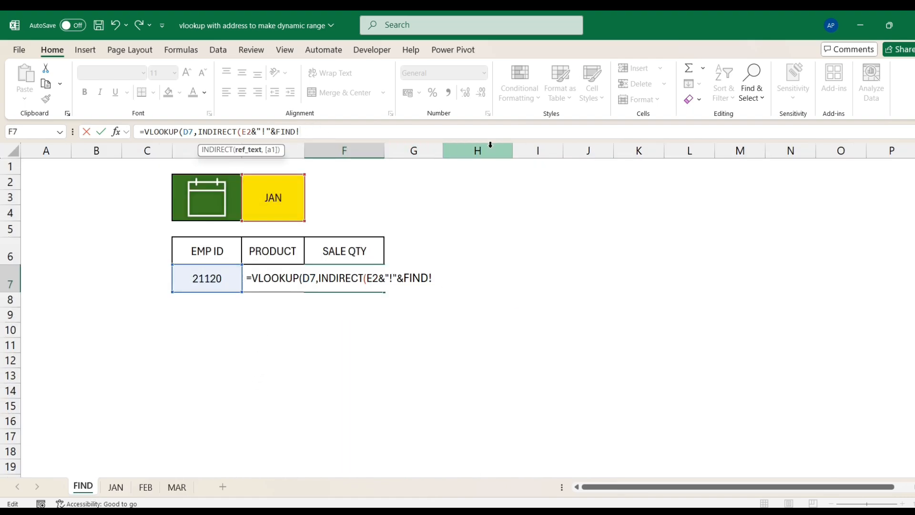
key("BackSpace")
key("BackSpace")
key("BackSpace")
key("BackSpace")
key("BackSpace")
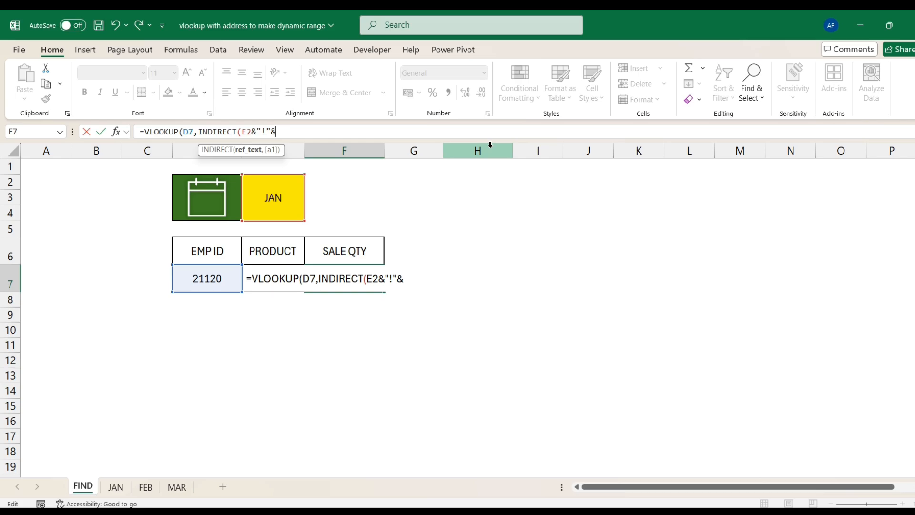
Append ADDRESS(1,4) to the INDIRECT text as the table range's starting cell
type("ad")
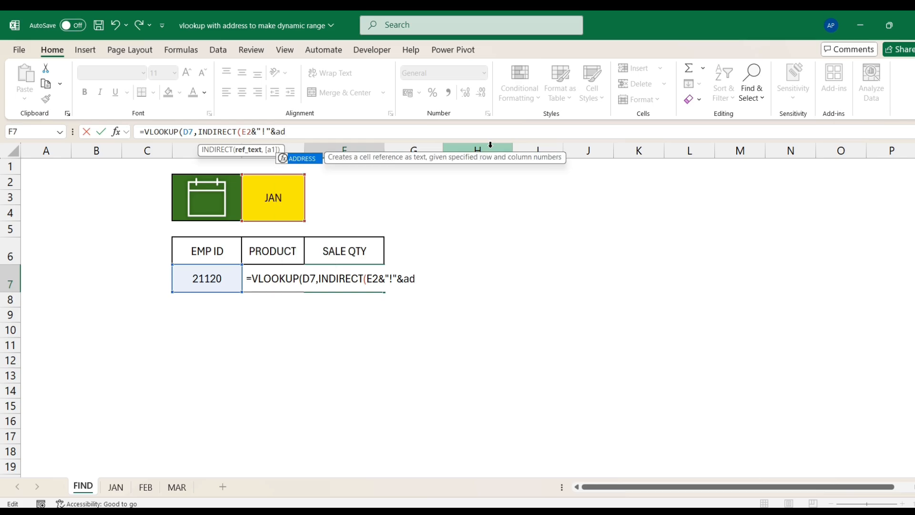
key("Tab")
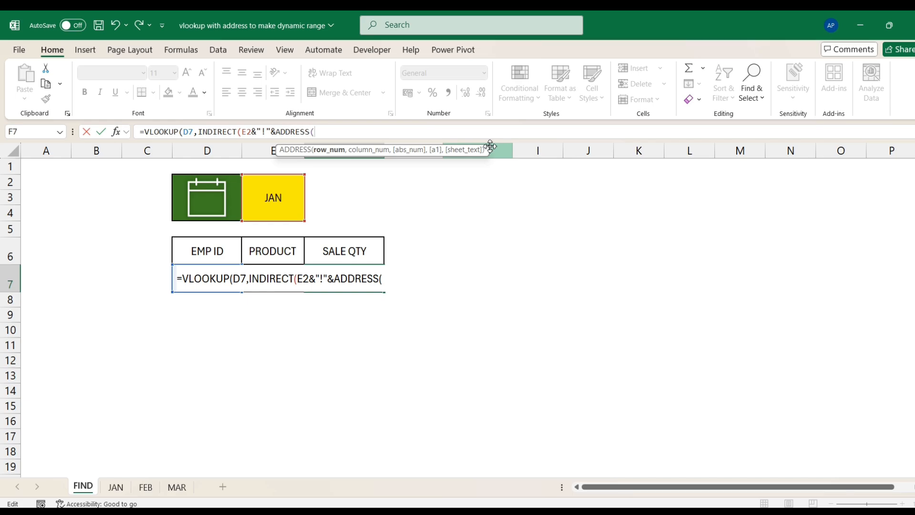
type("1,")
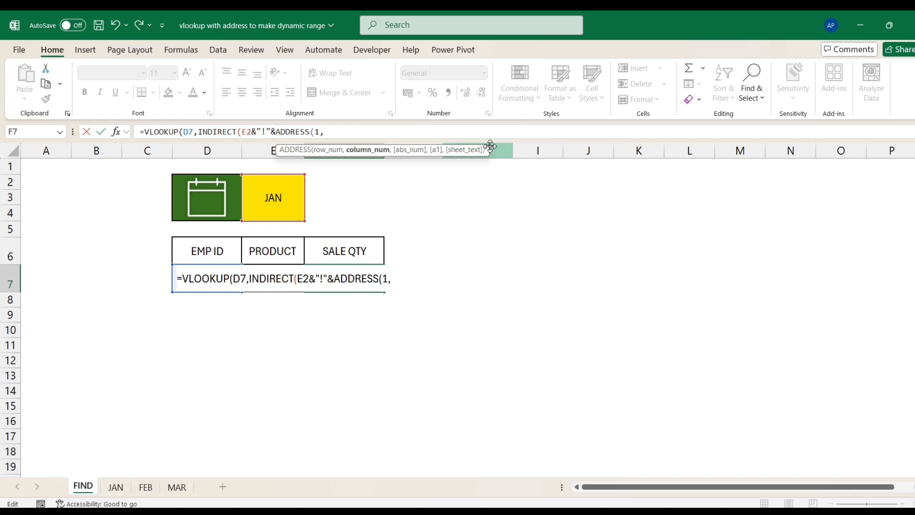
type("4")
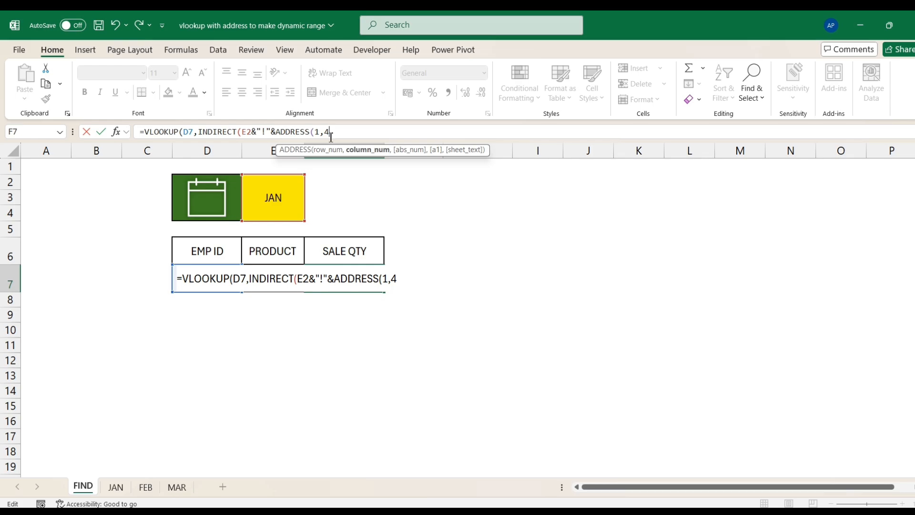
type(")")
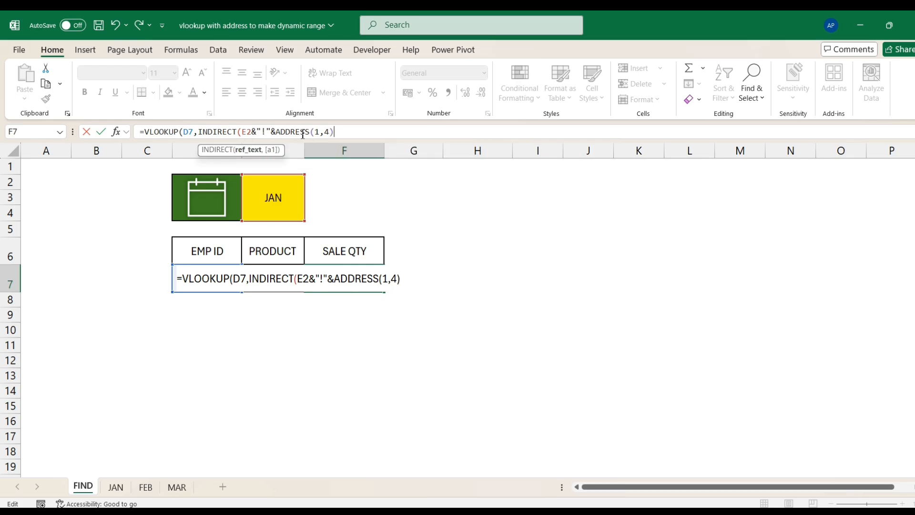
Evaluate the ADDRESS(1,4) part of the formula in place and undo the conversion
left_click_drag(276, 132, 418, 125)
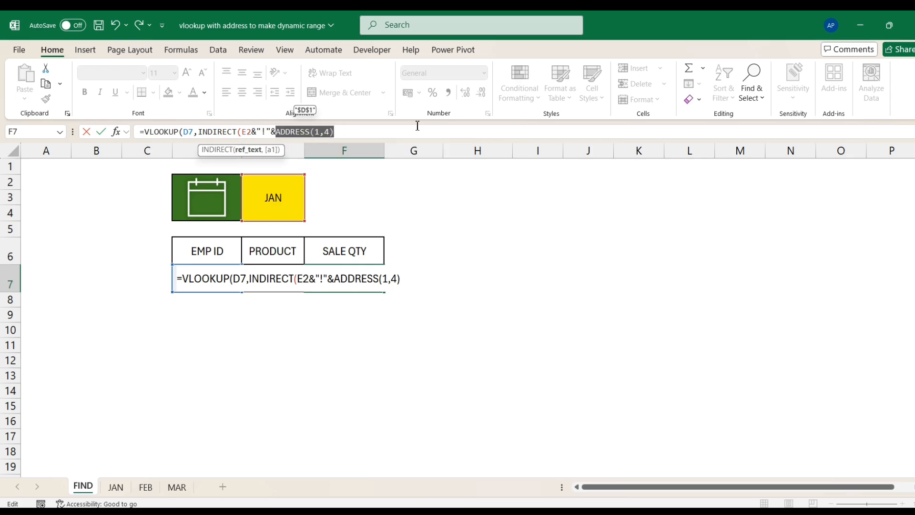
key("F9")
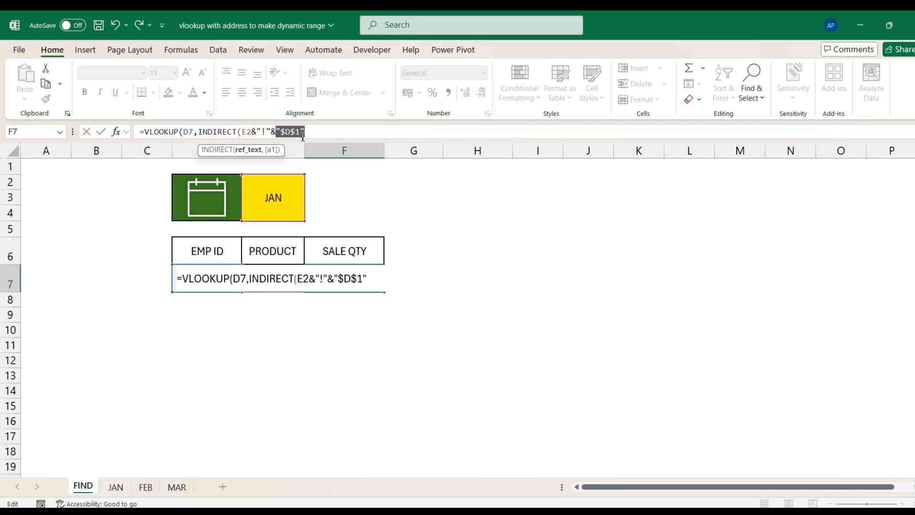
key("ctrl+z")
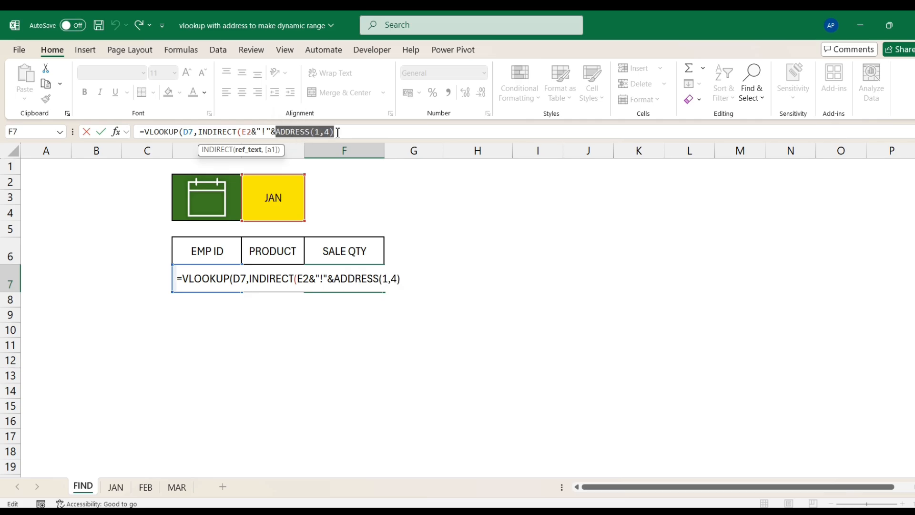
Append the range separator &":"& after ADDRESS(1,4)
left_click(351, 131)
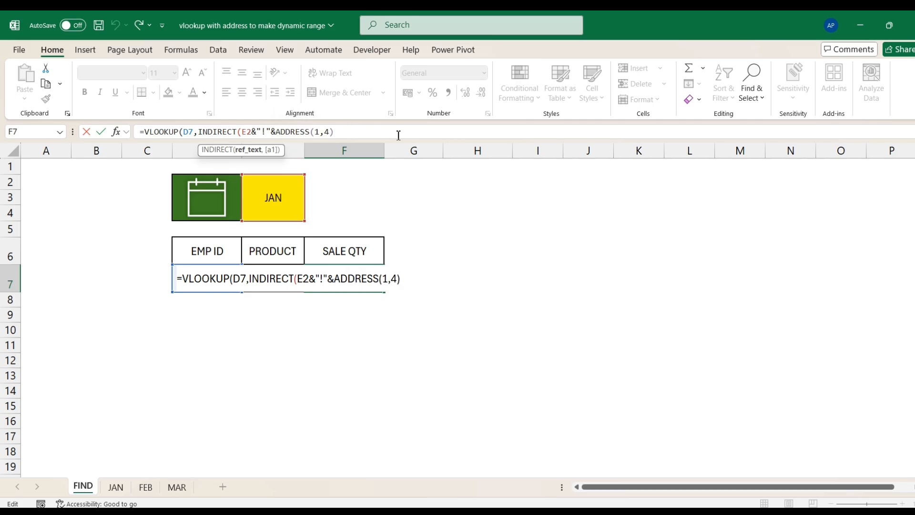
type("&\":\"&")
Compare the last column and last row of the tables on the JAN and FEB sheets, and return to FIND
left_click(116, 486)
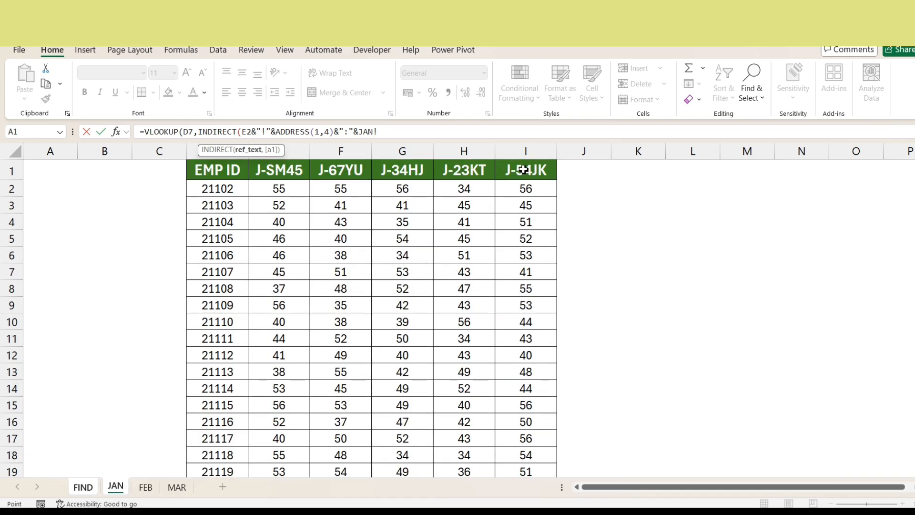
scroll(522, 181, "down", 6)
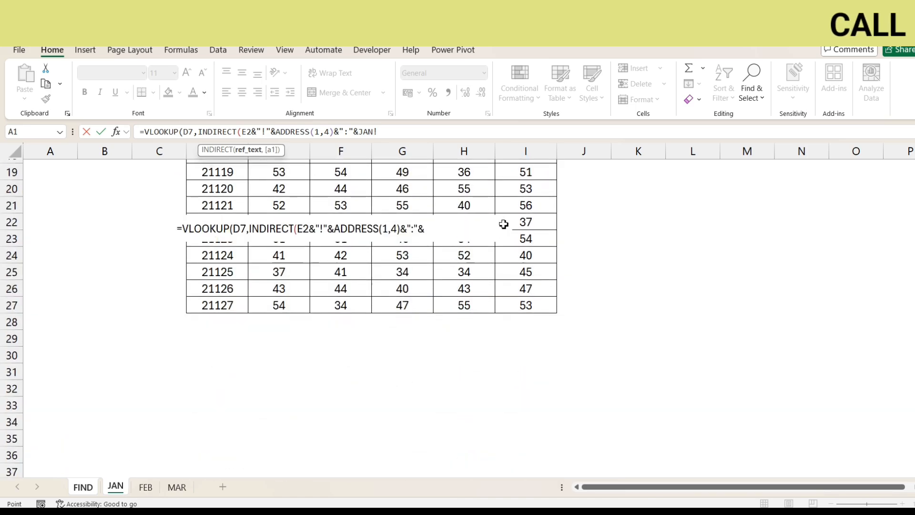
scroll(527, 200, "down", 1)
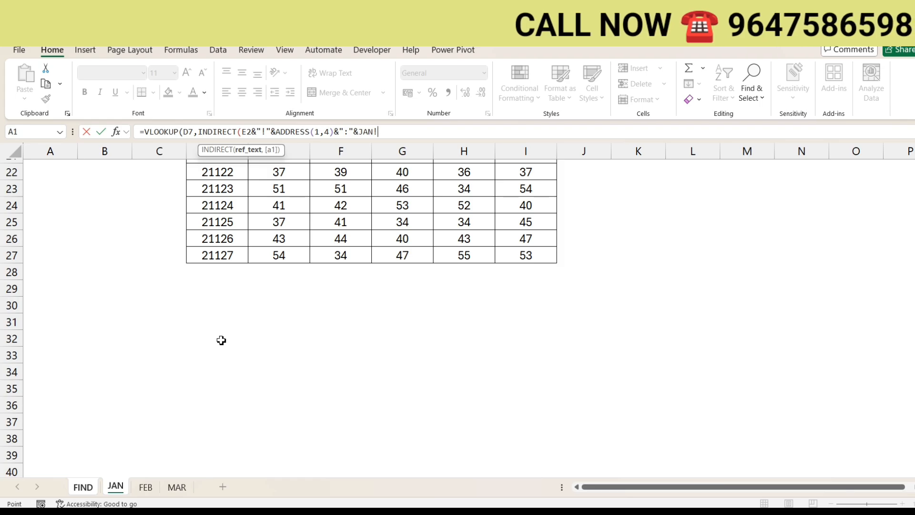
scroll(214, 379, "up", 7)
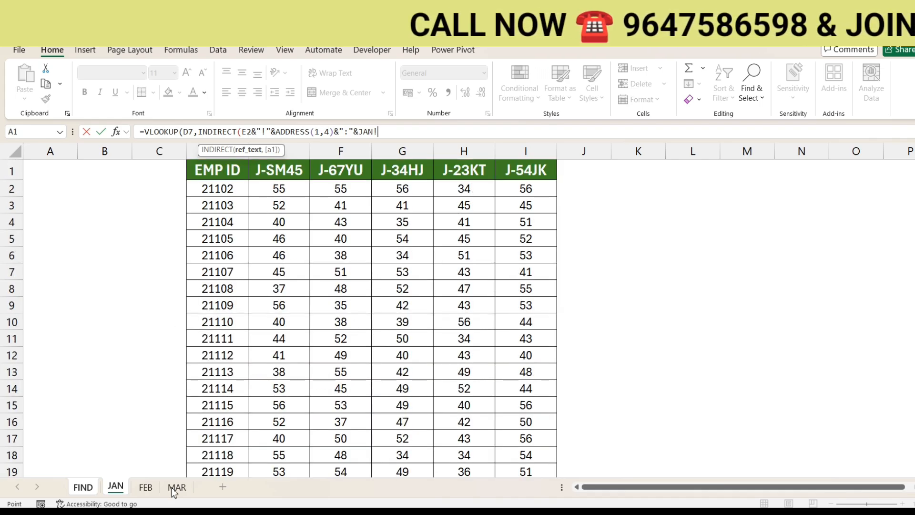
left_click(146, 487)
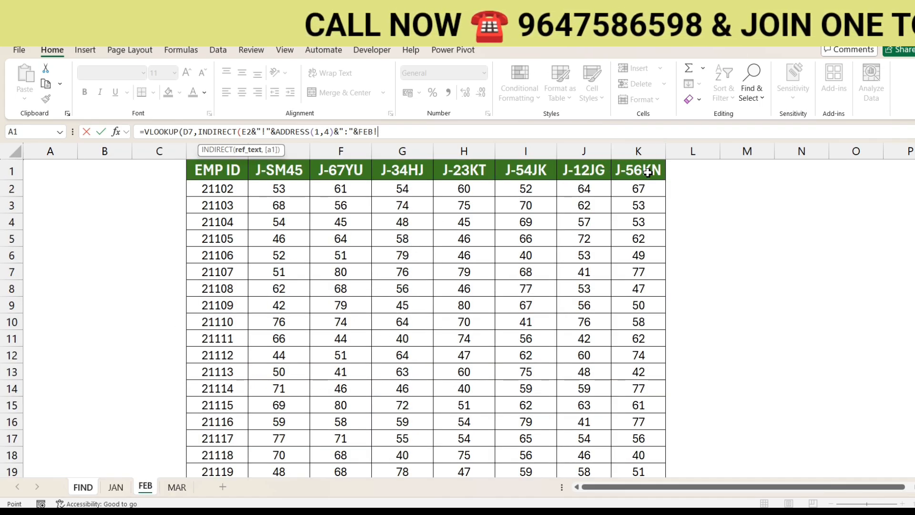
scroll(636, 353, "down", 5)
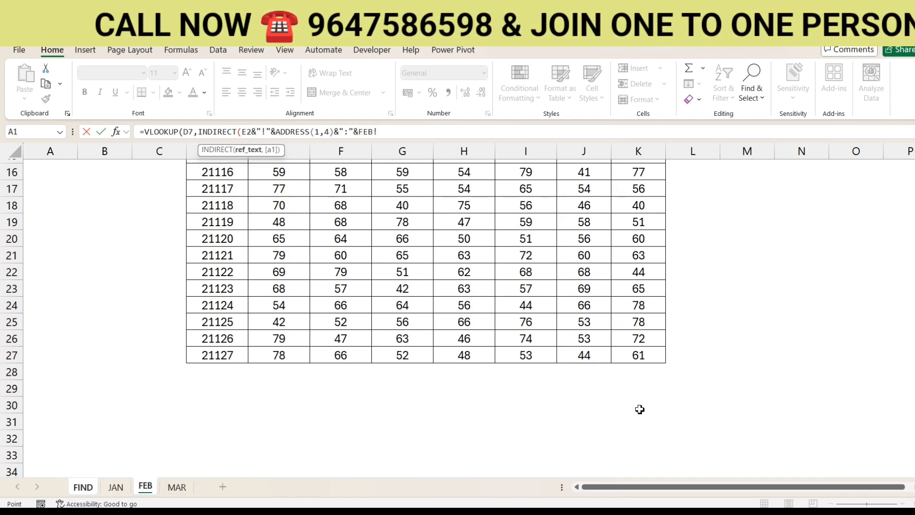
scroll(632, 377, "up", 5)
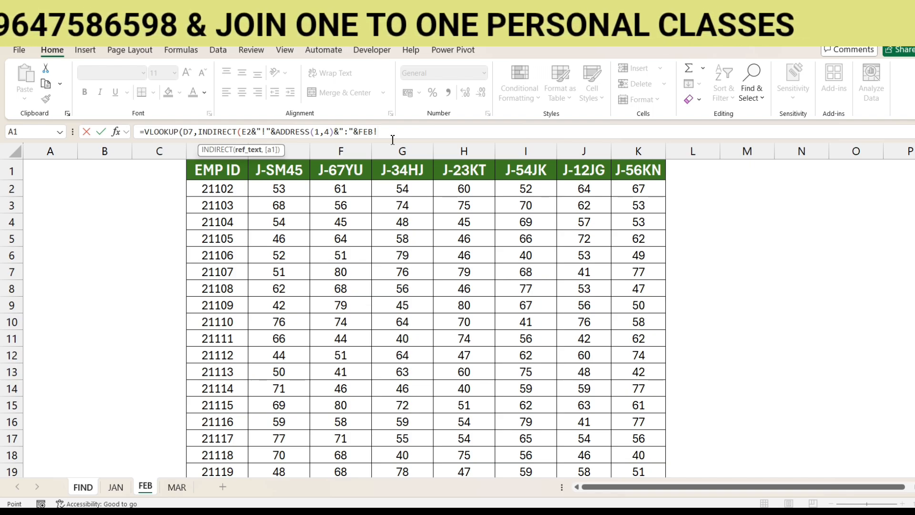
left_click(88, 489)
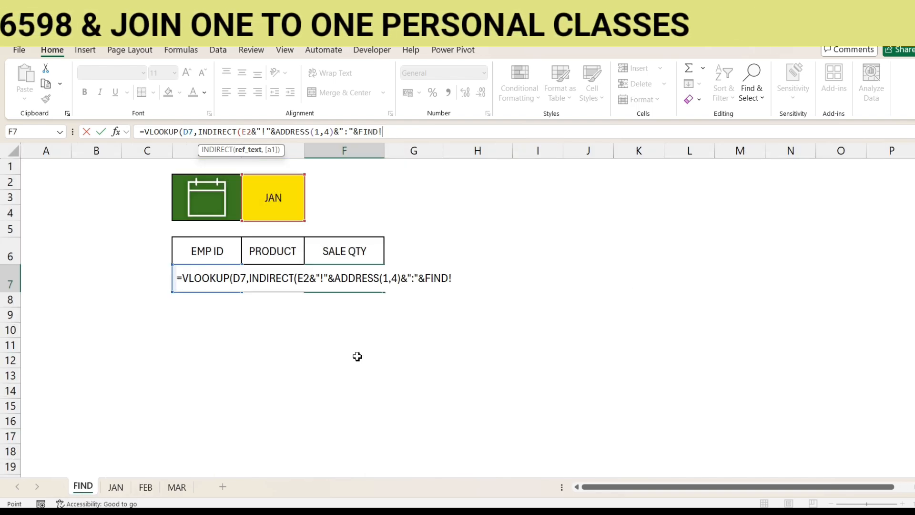
Delete the unwanted FIND! reference following the &":"& separator in the formula
key("BackSpace")
key("BackSpace")
key("BackSpace")
key("BackSpace")
key("BackSpace")
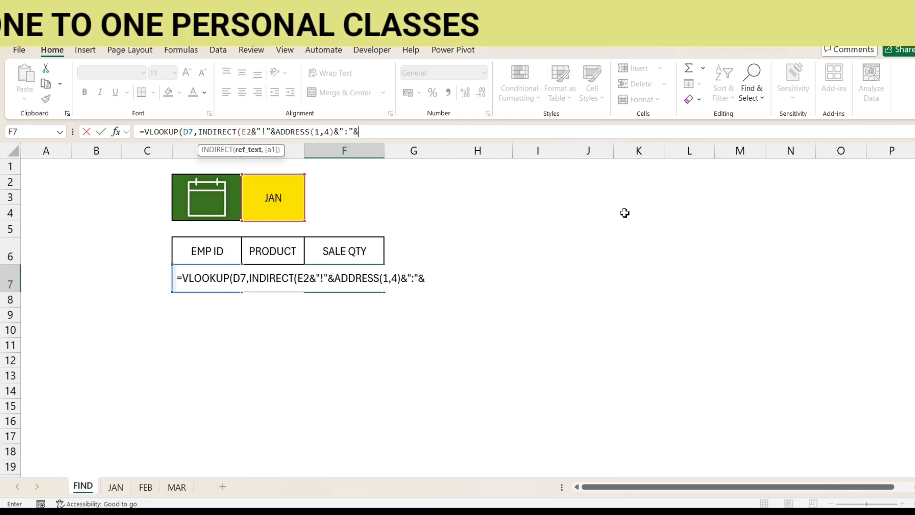
Add a second ADDRESS function for the range's ending cell, opening its row number with COUNTA(INDIRECT(
type("add")
key("Tab")
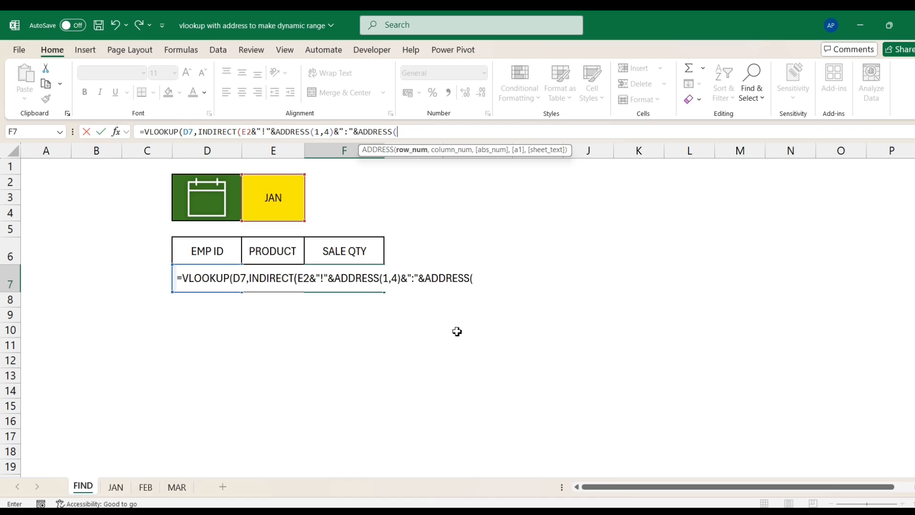
type("count")
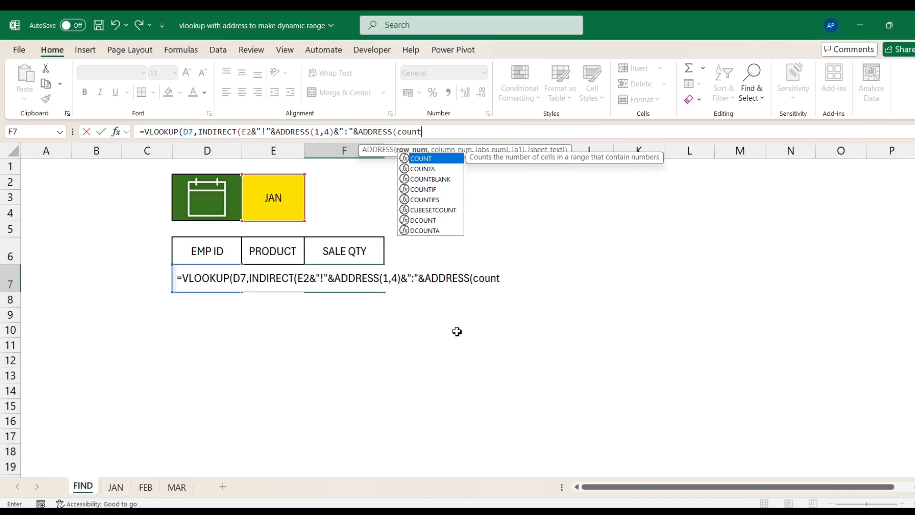
key("Down")
key("Tab")
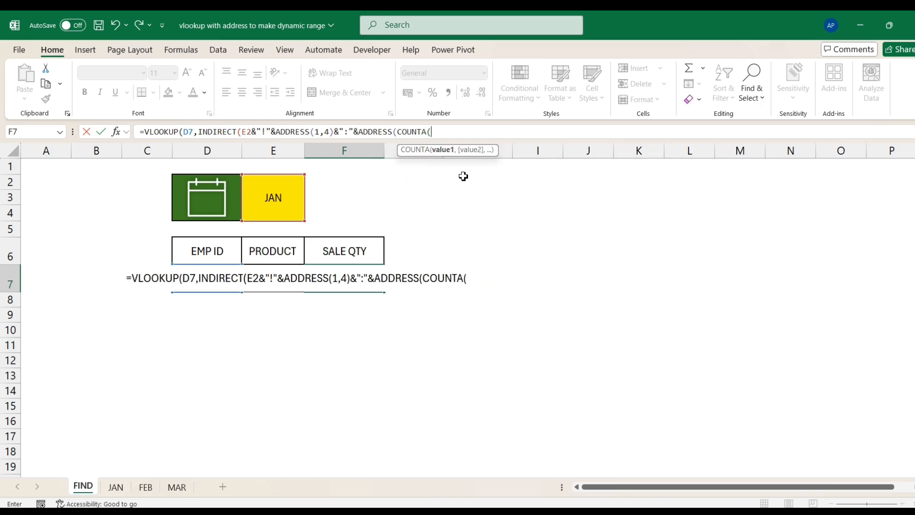
type("ind")
key("Down")
key("Tab")
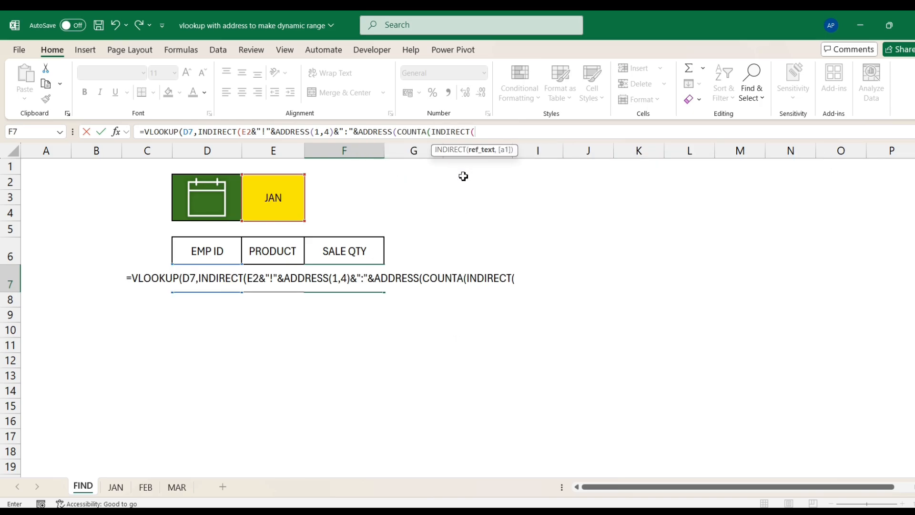
Complete the COUNTA row number with INDIRECT(FIND!E2&"!"&"d:d")) and preview the value of the whole COUNTA expression
left_click(285, 196)
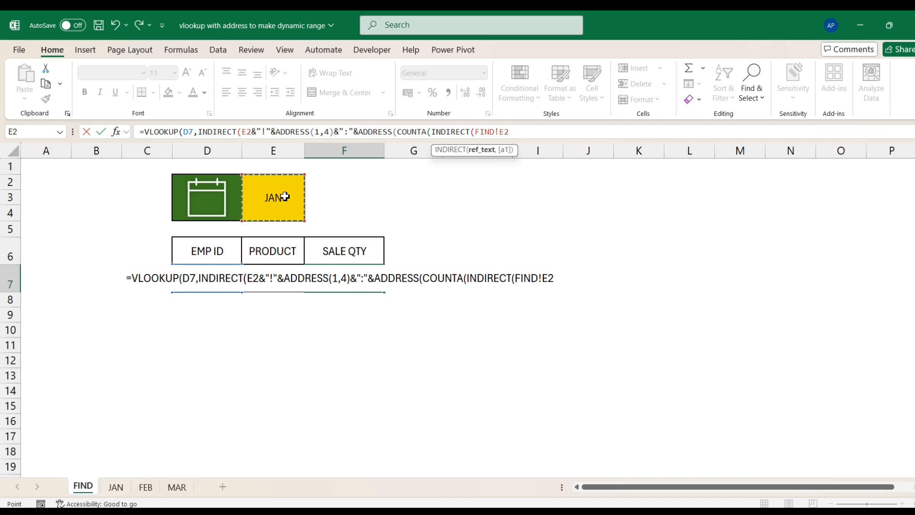
type("&\"!\"")
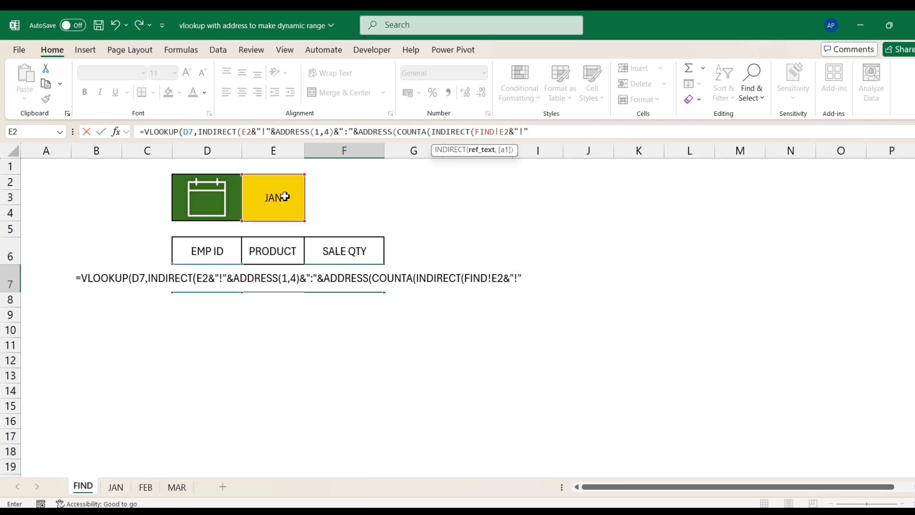
type("&\"d:d\")")
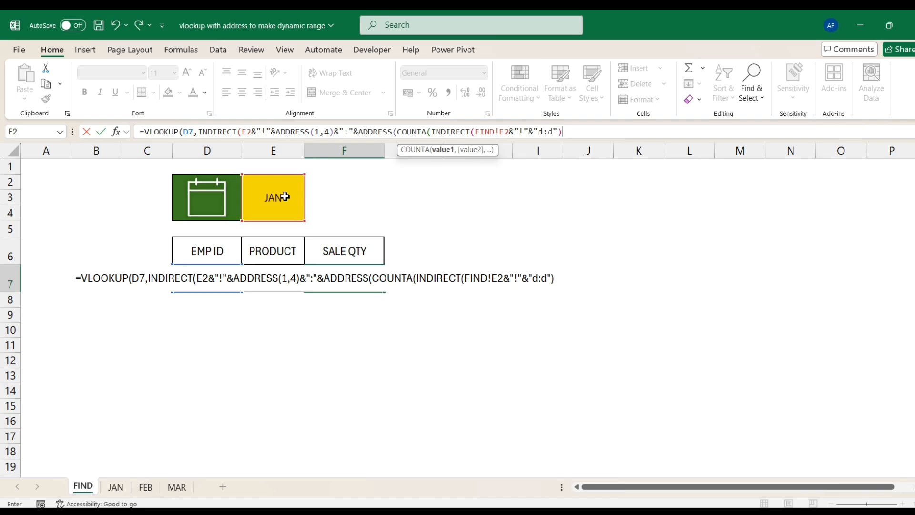
type(")")
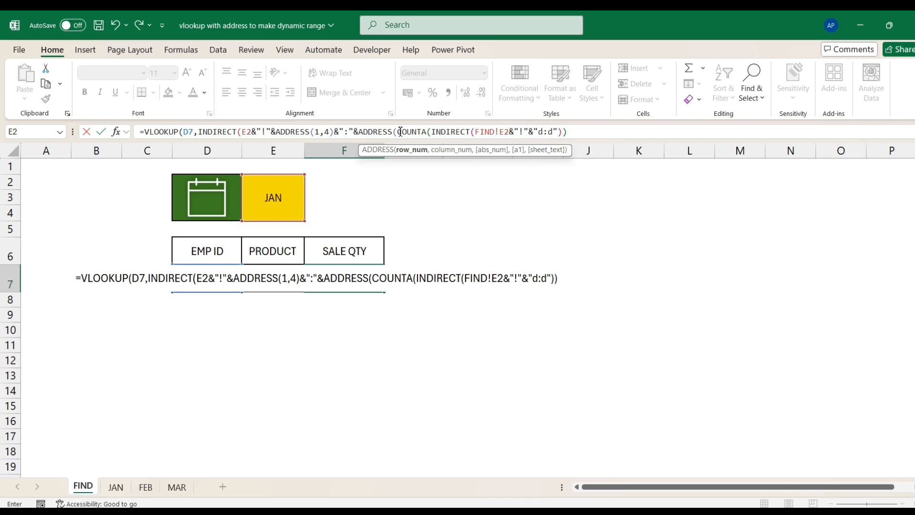
left_click_drag(399, 132, 585, 128)
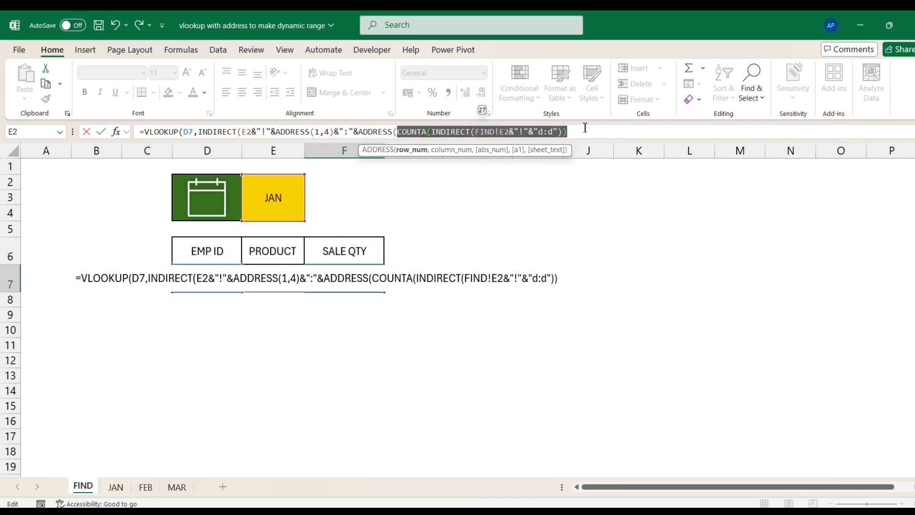
Evaluate the COUNTA row-number expression in place, restore it, and add a comma to begin the second ADDRESS's column number
key("F9")
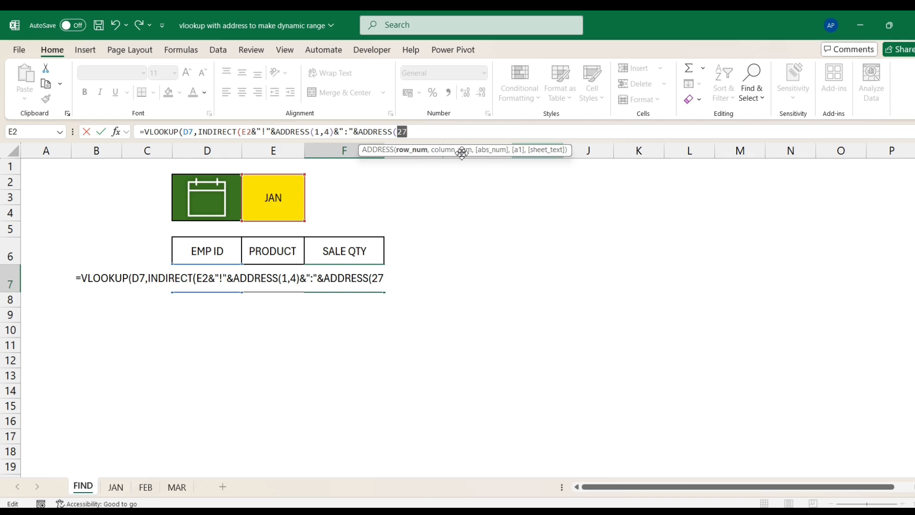
key("ctrl+z")
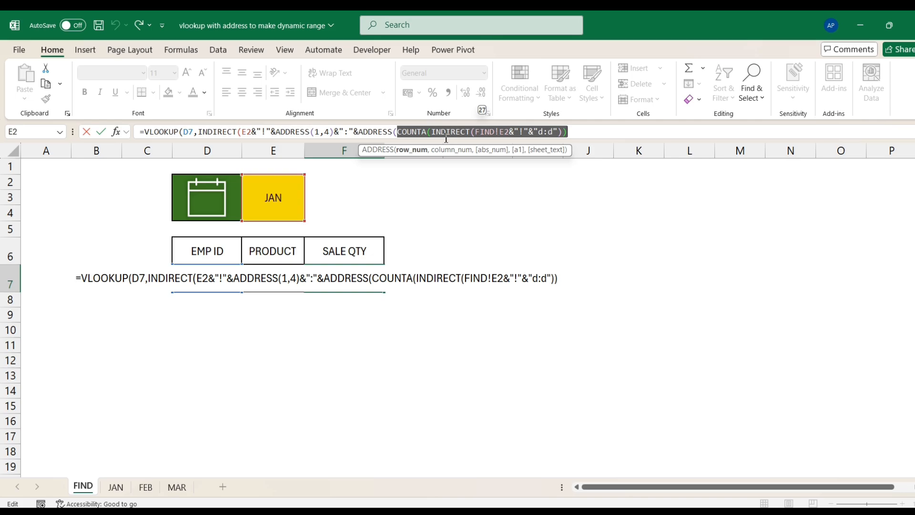
left_click(583, 133)
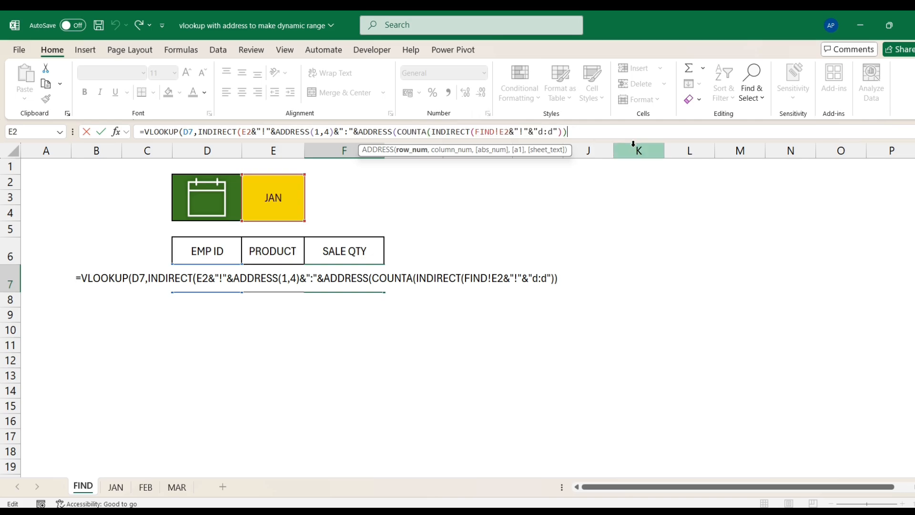
type(",")
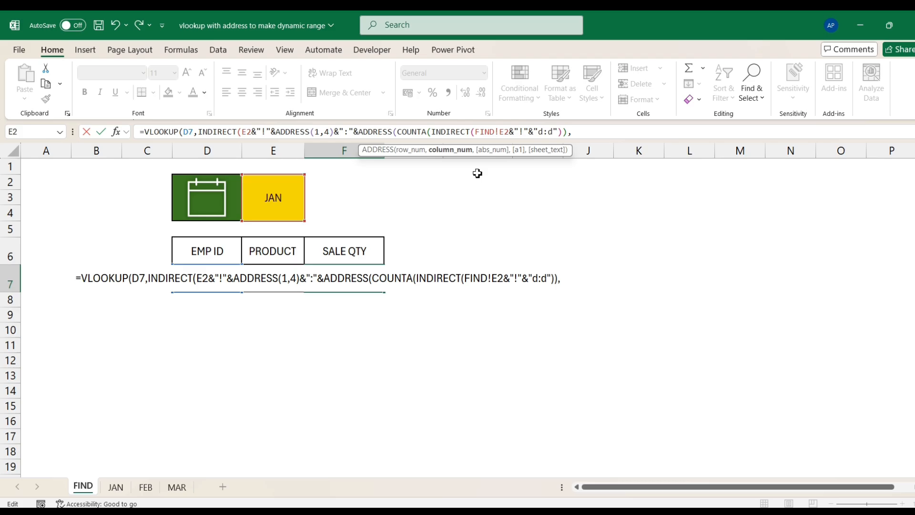
Compare the last product columns of the tables on the JAN, FEB and MAR sheets, and return to FIND
left_click(125, 487)
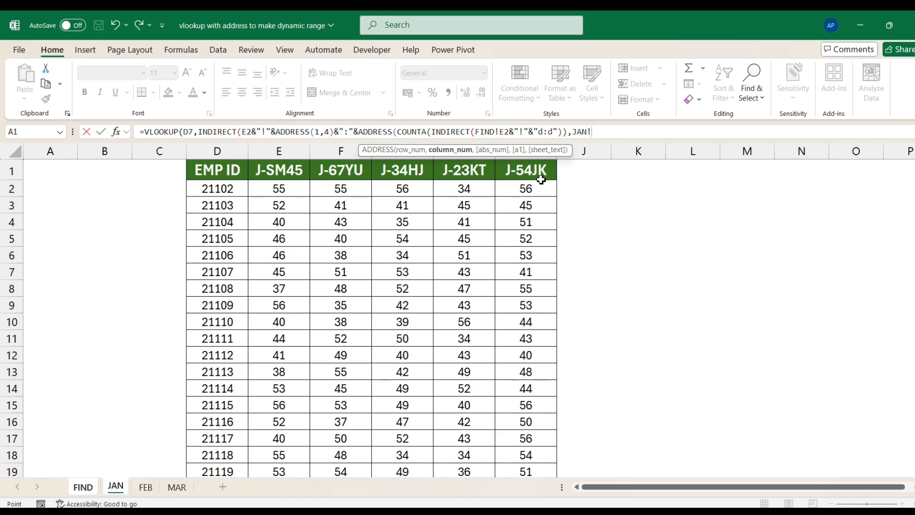
scroll(541, 180, "down", 1)
scroll(541, 171, "up", 1)
left_click(144, 487)
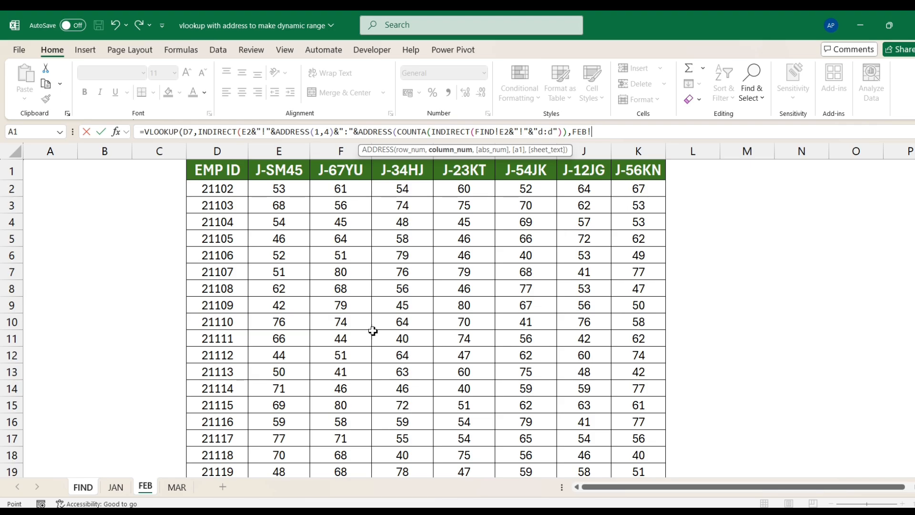
left_click(183, 487)
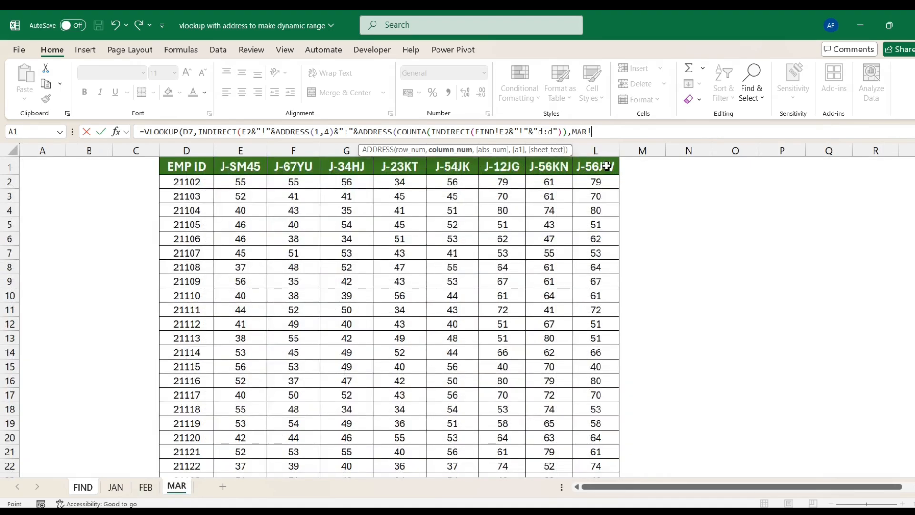
left_click(93, 493)
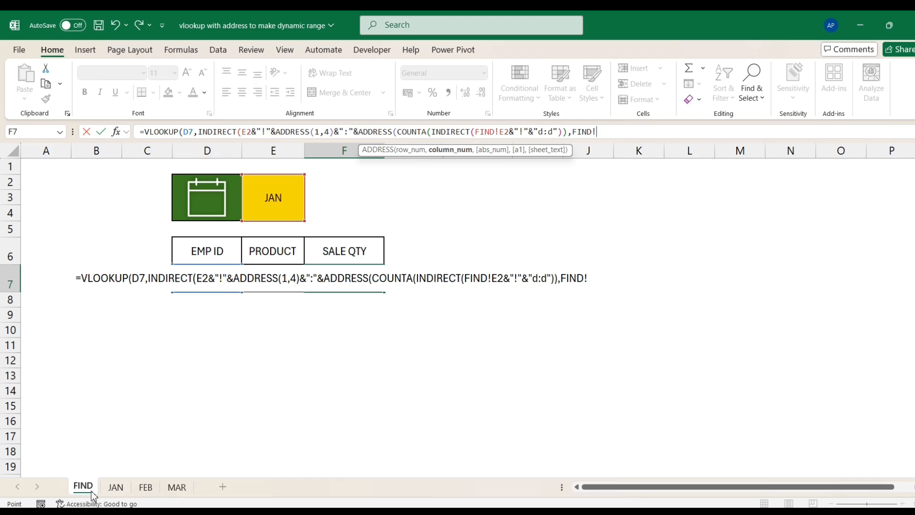
Replace the stray FIND! reference with COUNTA(INDIRECT(FIND!E2&"!"& as the start of the ADDRESS column number
key("BackSpace")
key("BackSpace")
key("BackSpace")
key("BackSpace")
key("BackSpace")
type("counta")
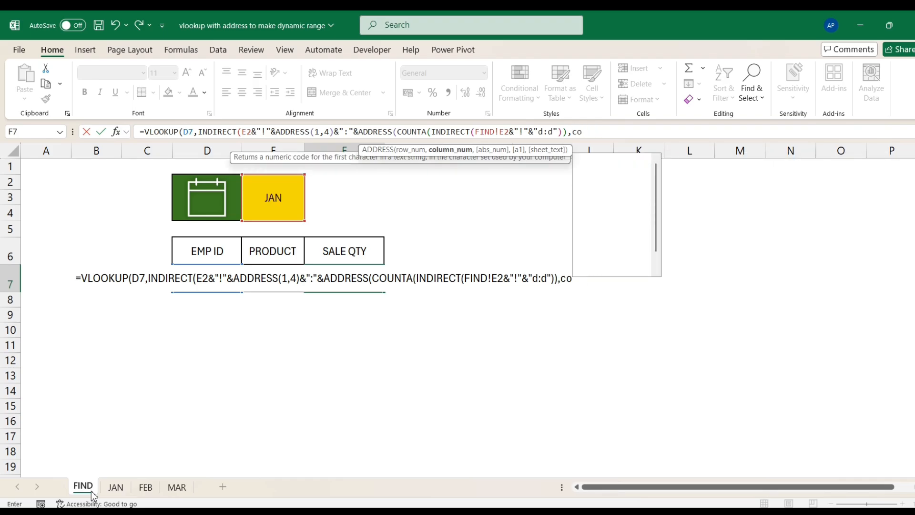
key("Tab")
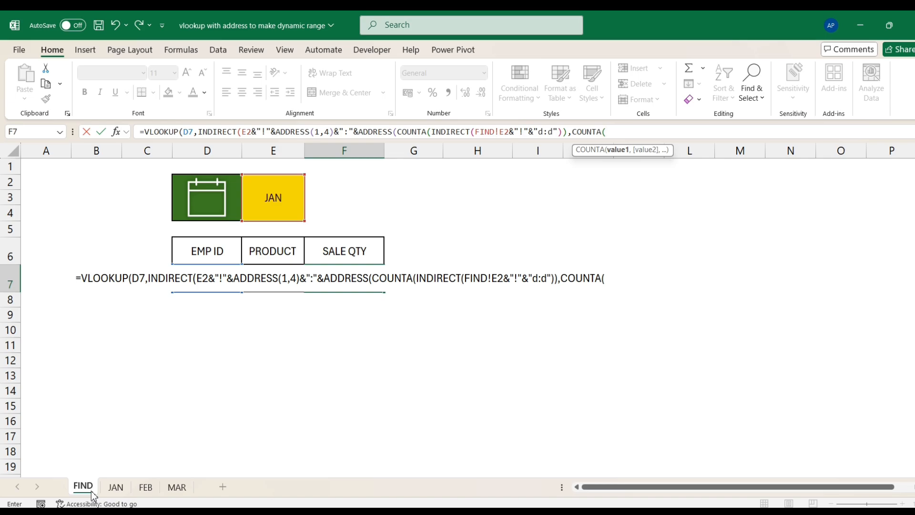
type("indirect")
key("Tab")
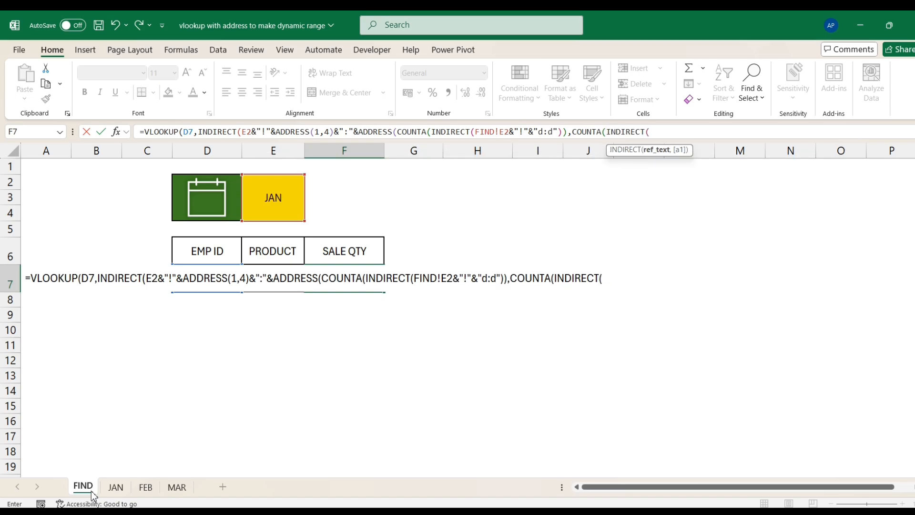
left_click(268, 195)
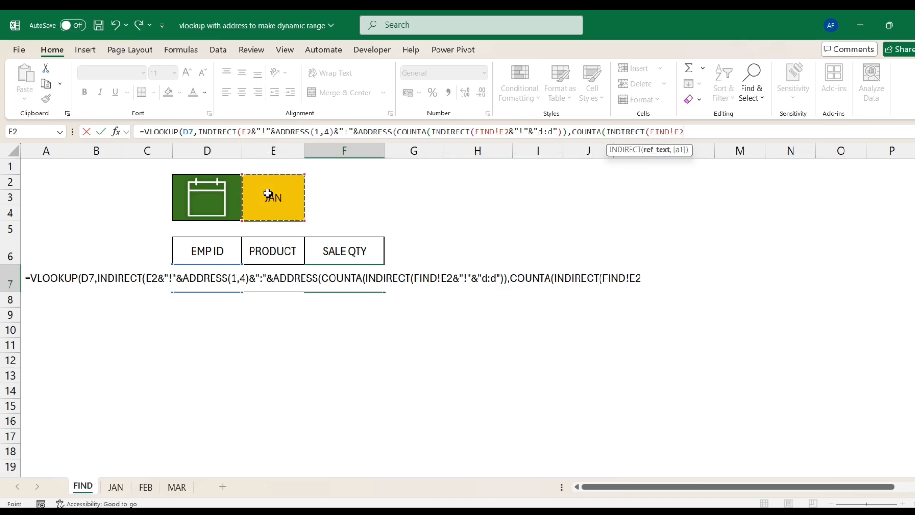
type("&\"!\"&")
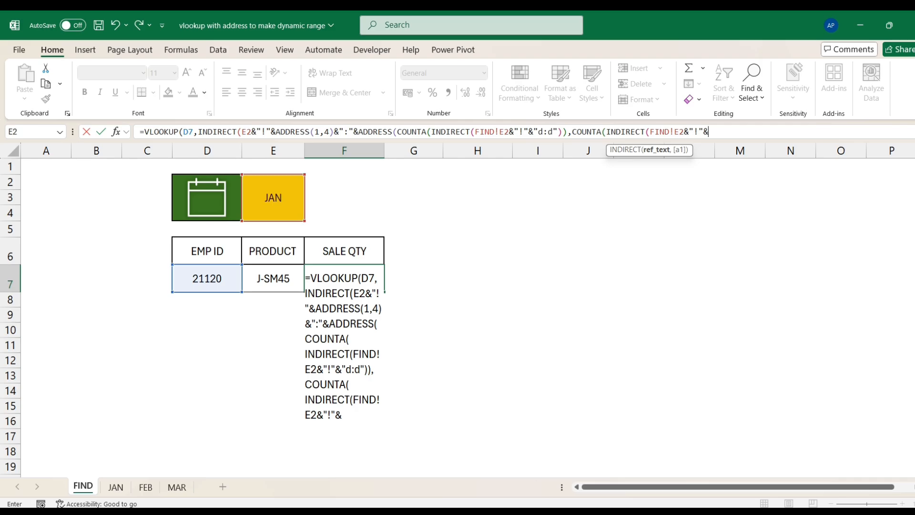
Switch to Chrome, open lmech.courses.store in a new tab, and look over the popular courses
left_click(568, 513)
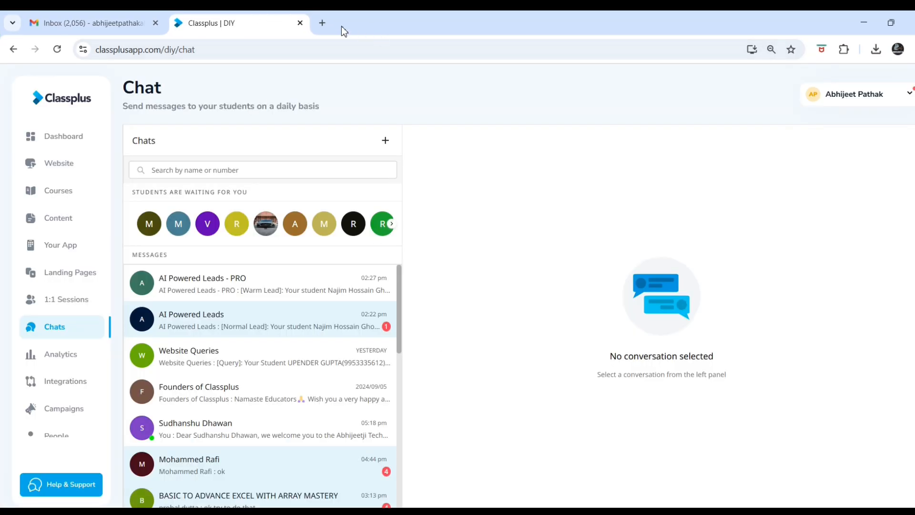
left_click(322, 23)
type("l")
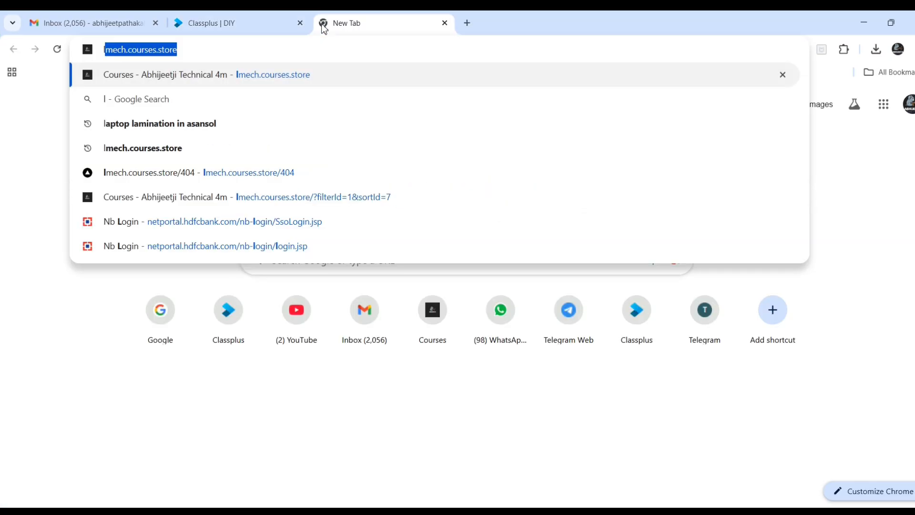
key("Return")
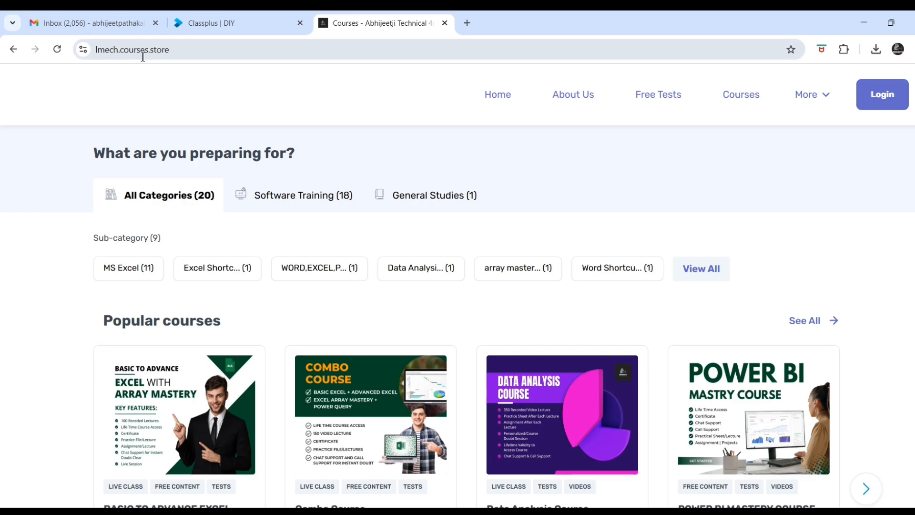
scroll(285, 385, "down", 1)
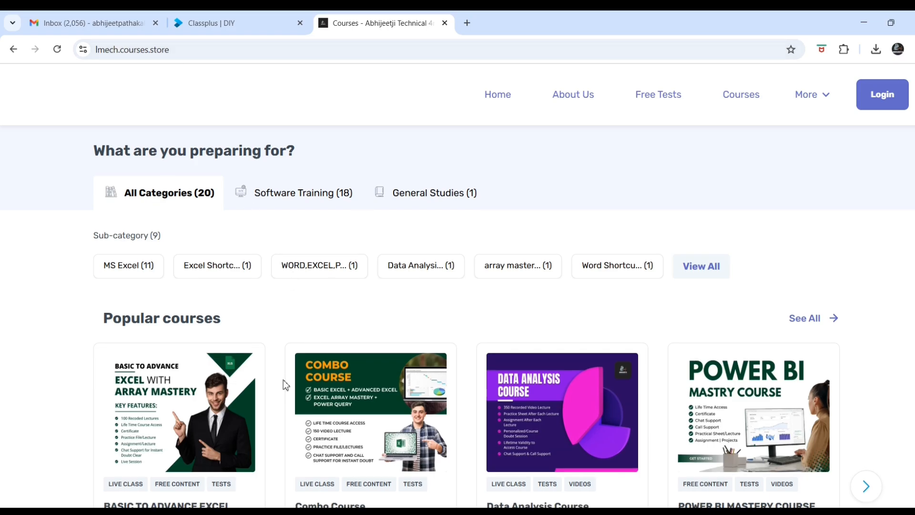
scroll(207, 386, "down", 1)
scroll(224, 422, "up", 1)
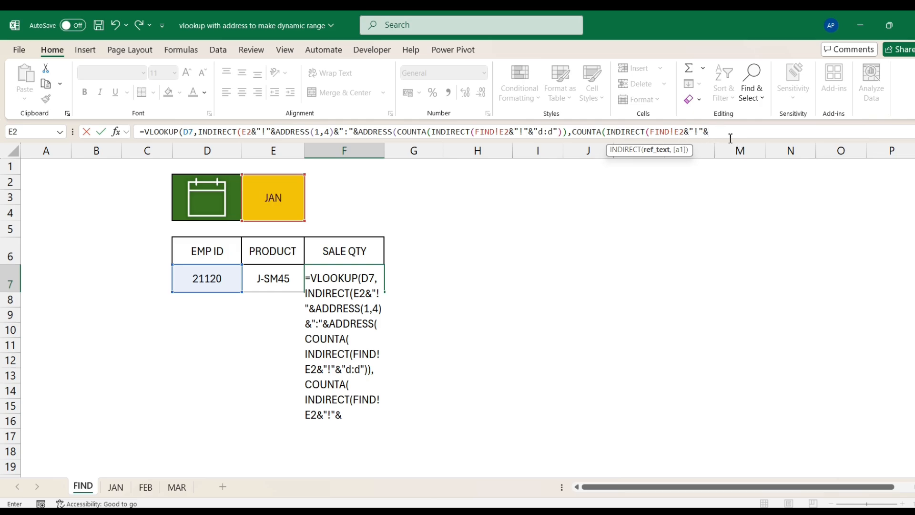
Back in Excel, complete the column-number COUNTA by adding the whole-row reference "1:1"))
type("1;")
type(":1\"")
type("))")
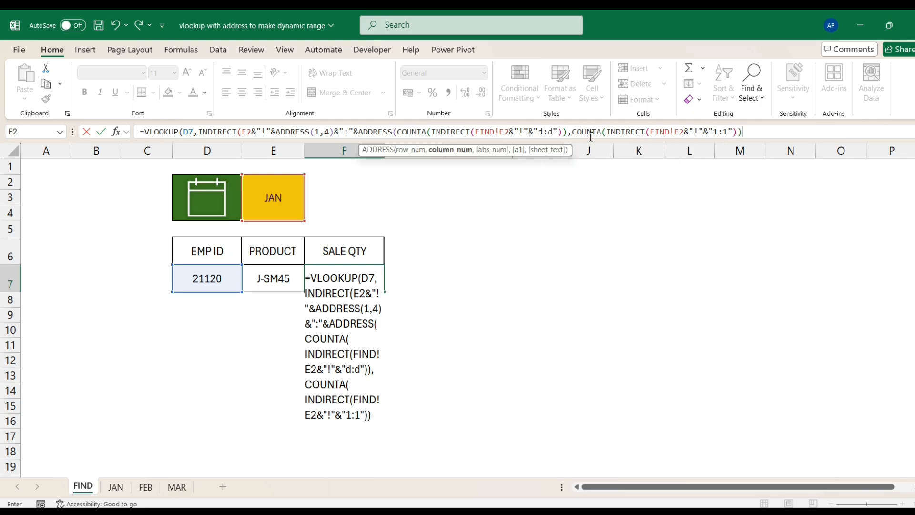
Preview the value of the column-number COUNTA expression, restore it, and try to commit the formula
left_click_drag(572, 132, 775, 128)
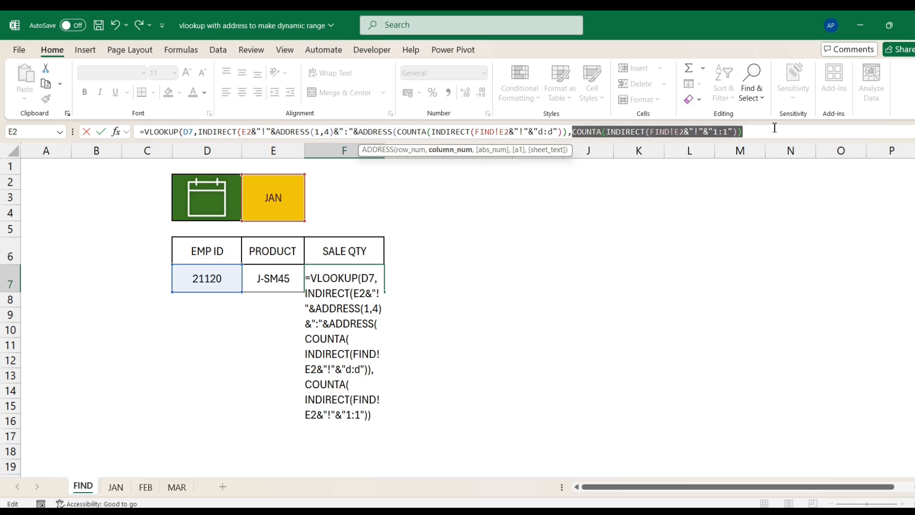
key("F9")
key("ctrl+z")
left_click(749, 133)
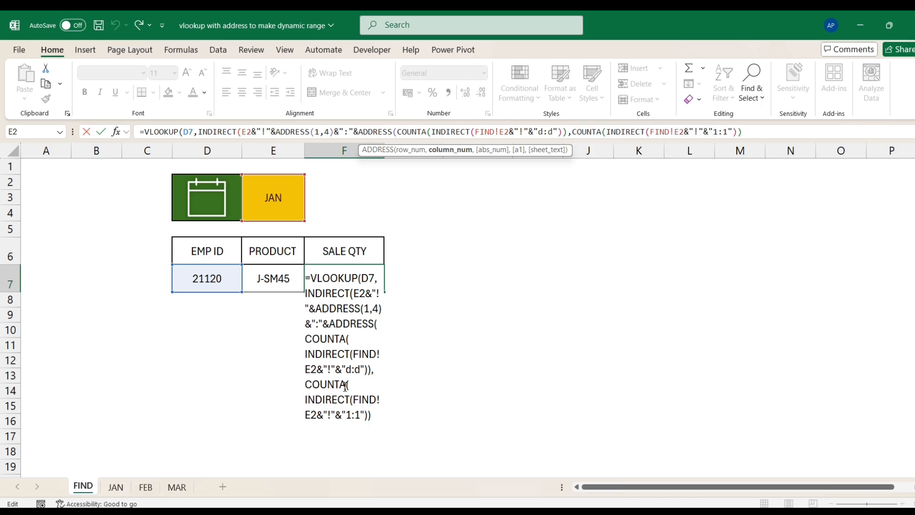
key("Return")
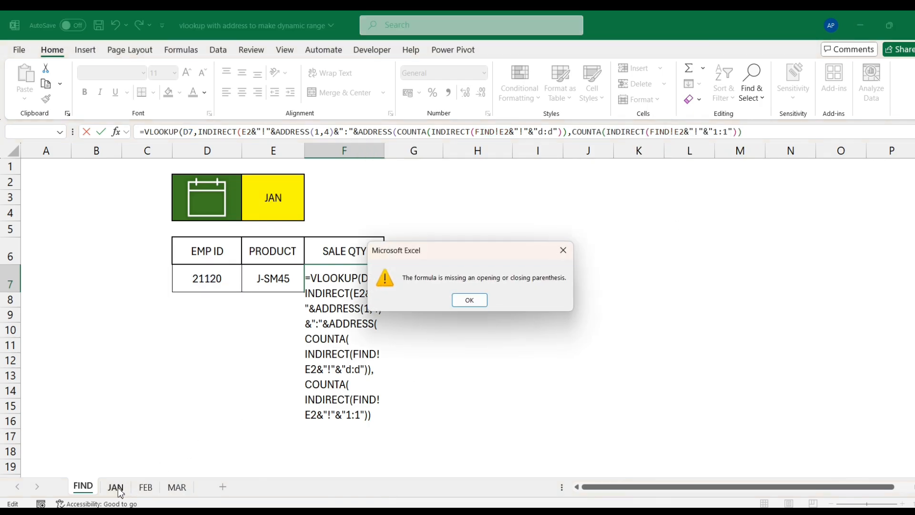
left_click(569, 251)
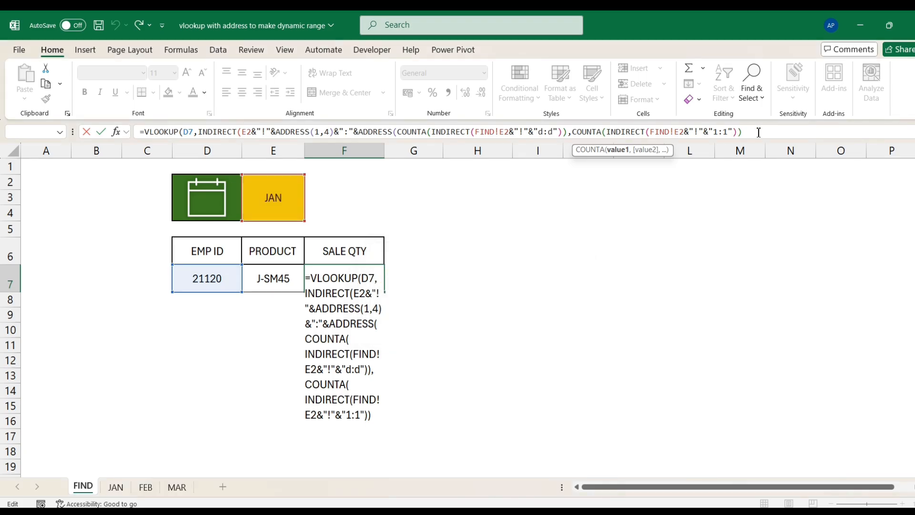
Check which worksheet columns the tables on JAN and FEB start and end in, and return to FIND
type(")&")
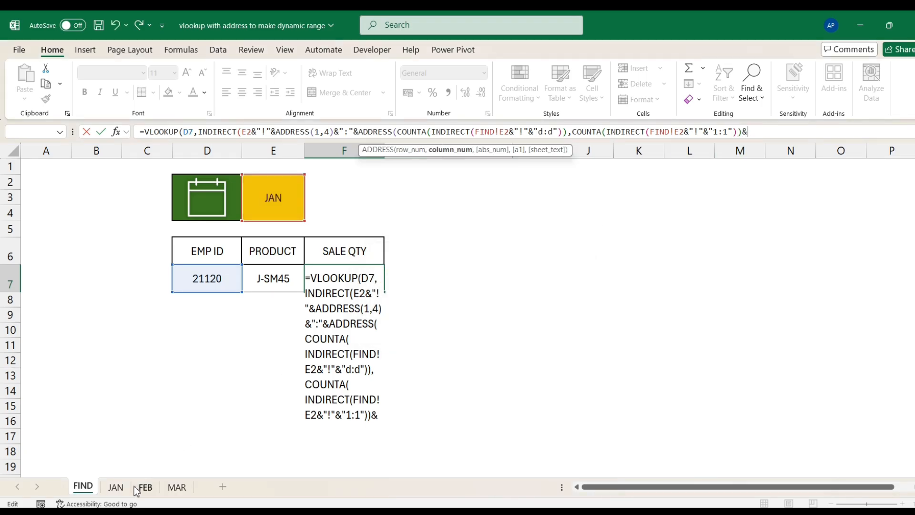
left_click(116, 487)
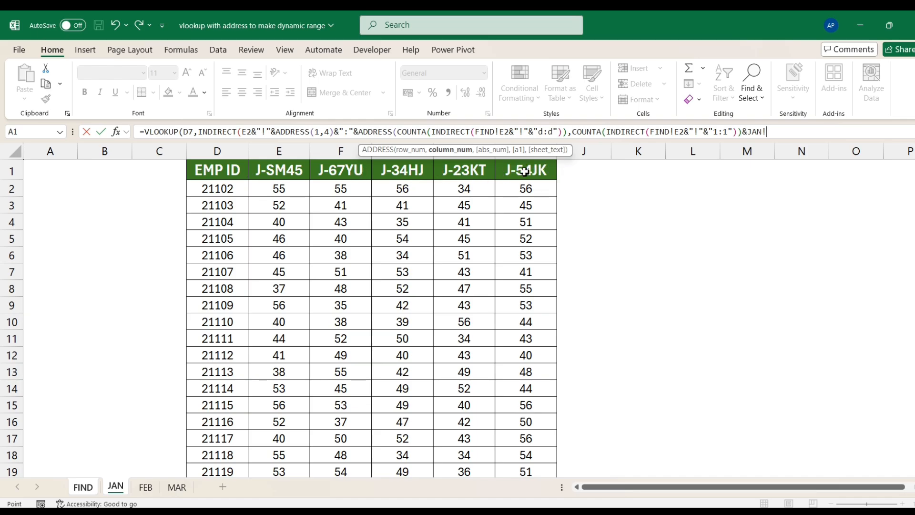
left_click(151, 488)
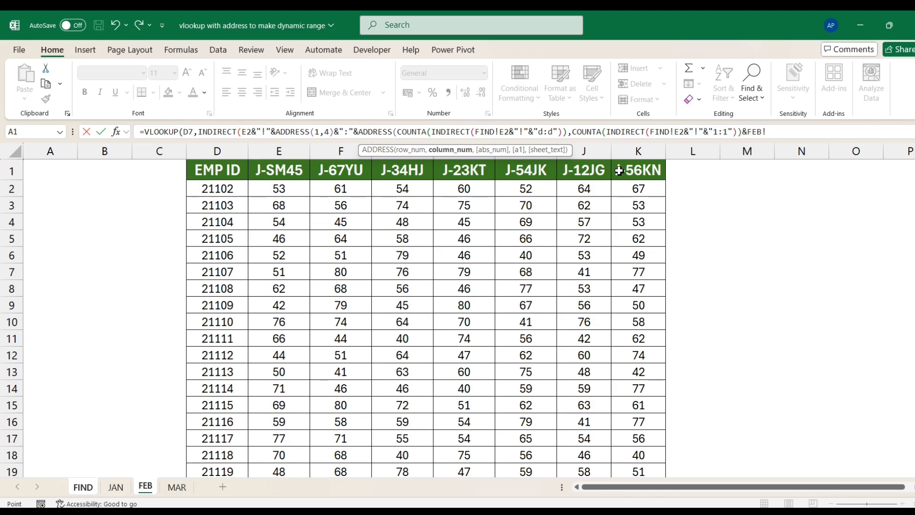
left_click(90, 491)
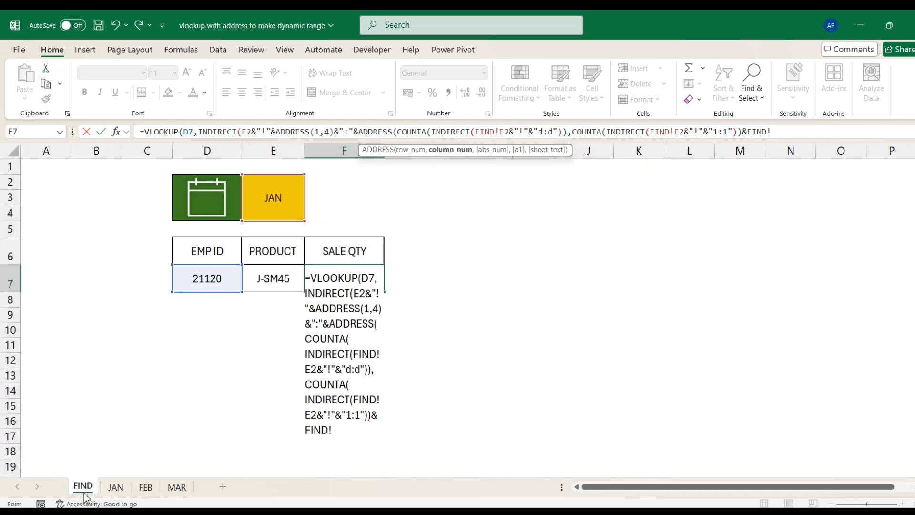
Replace the stray &FIND! with +3 after the column-number COUNTA, and close the ADDRESS and INDIRECT functions
key("BackSpace")
key("BackSpace")
key("BackSpace")
key("BackSpace")
key("BackSpace")
key("BackSpace")
type("+3)")
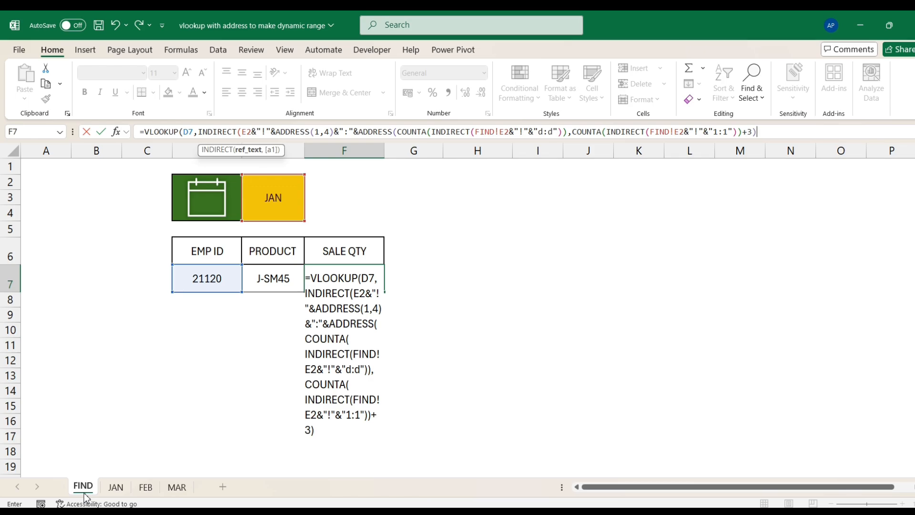
type(")")
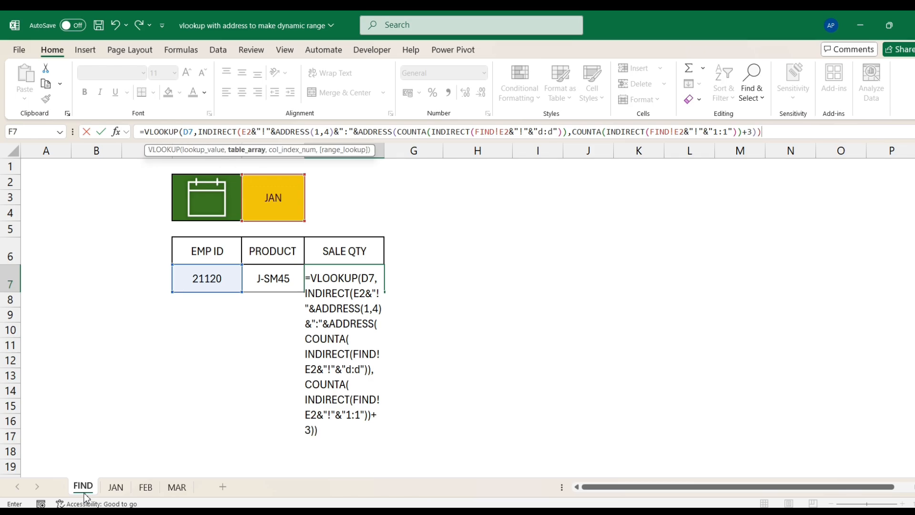
Finish the VLOOKUP with column index 2 and exact match 0, and commit the formula in F7
type(",")
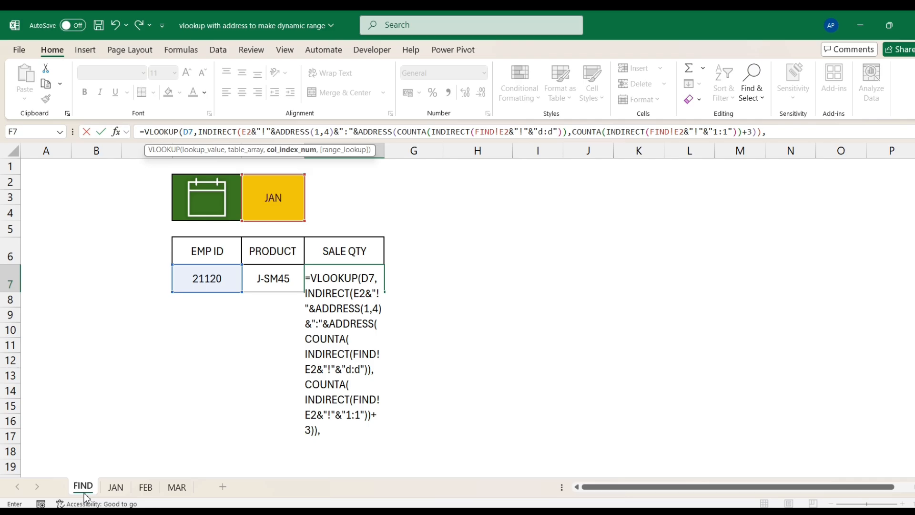
type("2,0")
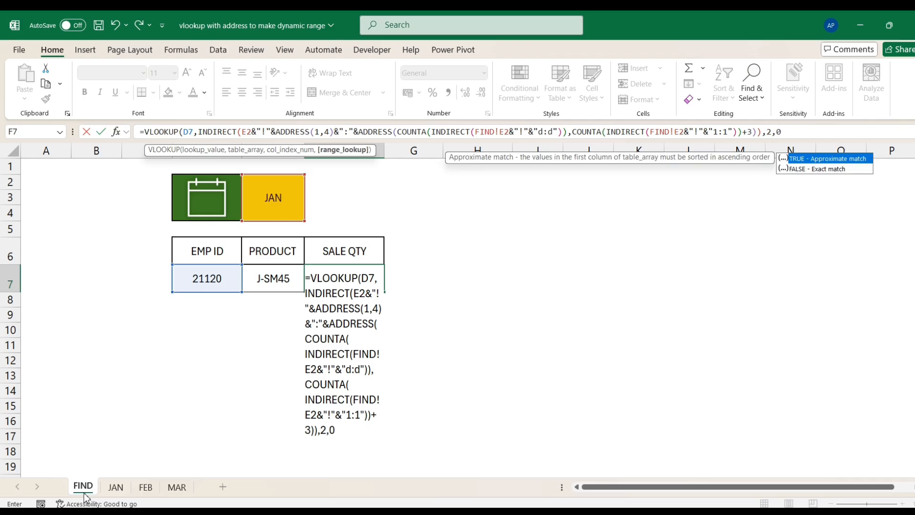
type(")")
key("Return")
key("Up")
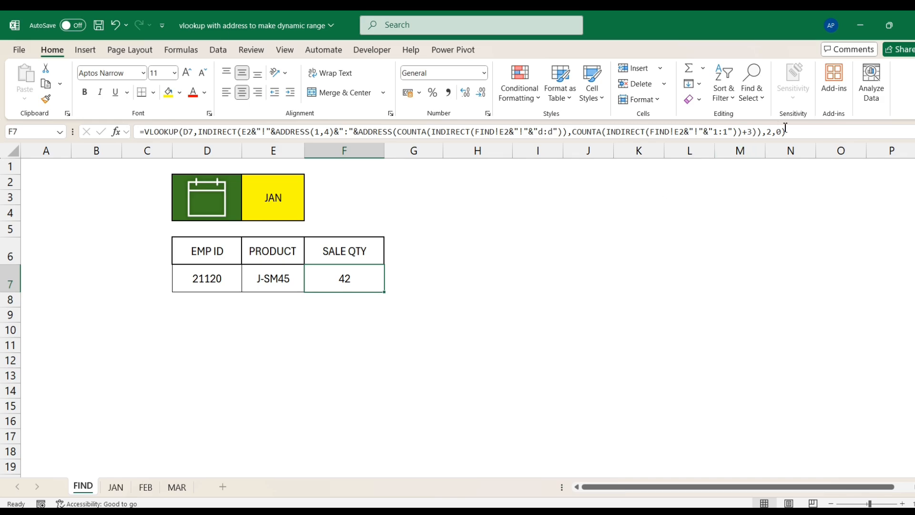
Review the product choices available in E7 and the formula in F7, and view the JAN sheet's product columns
left_click(292, 281)
left_click(310, 286)
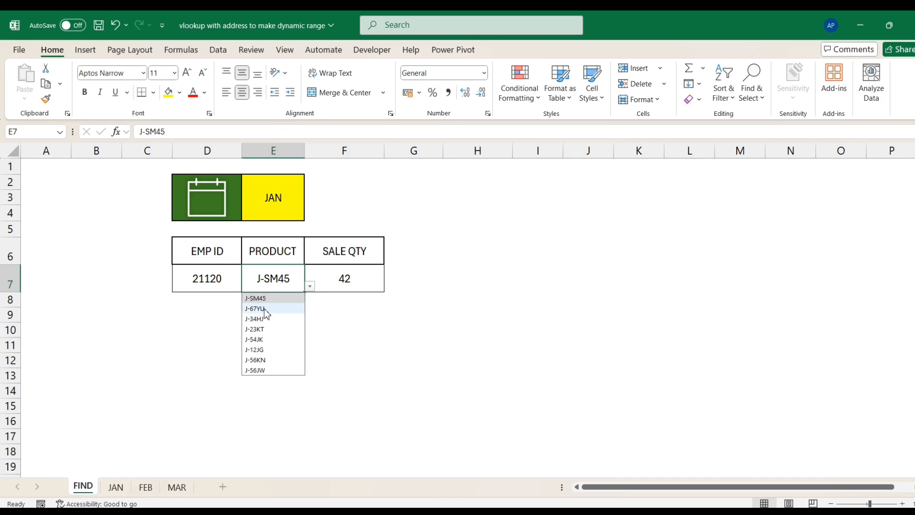
left_click(367, 275)
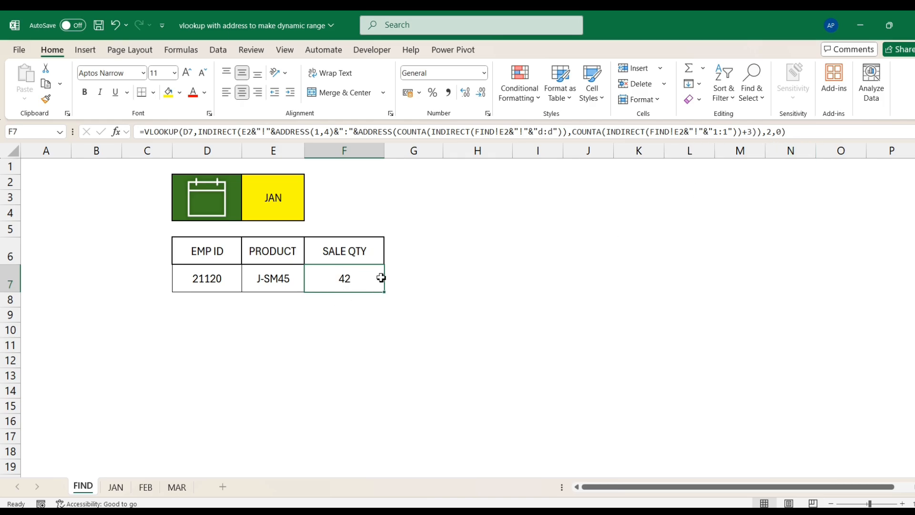
left_click(276, 284)
left_click(116, 486)
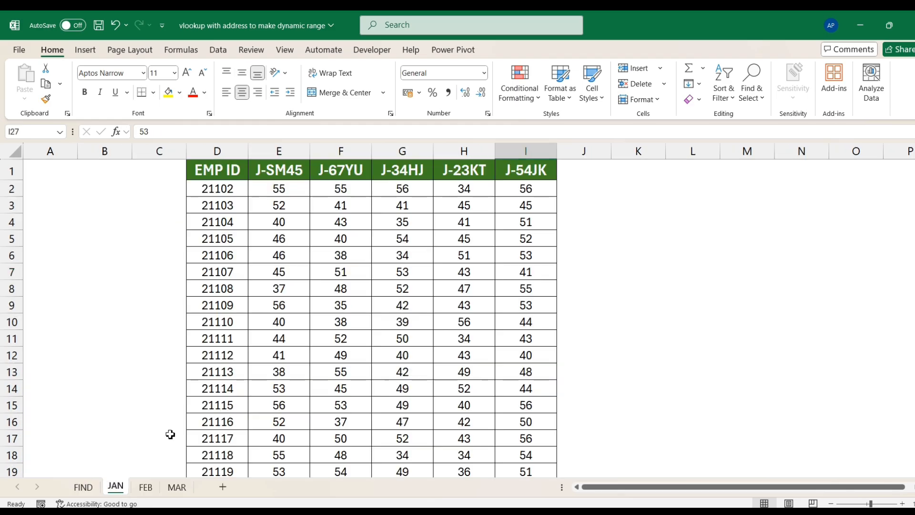
On FIND, replace the column index 2 and the final 0 in F7's VLOOKUP with a MATCH using E7 as lookup value
left_click(83, 486)
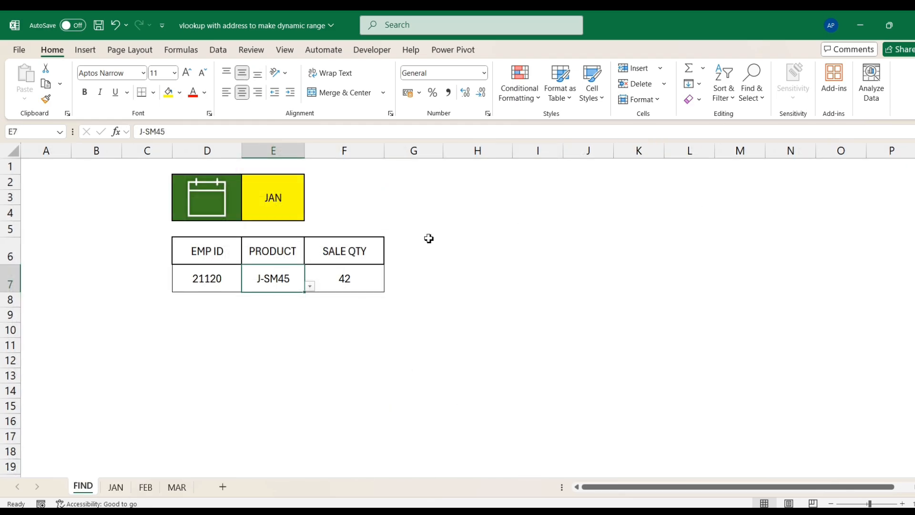
left_click(345, 282)
left_click(805, 129)
key("BackSpace")
key("BackSpace")
key("BackSpace")
key("BackSpace")
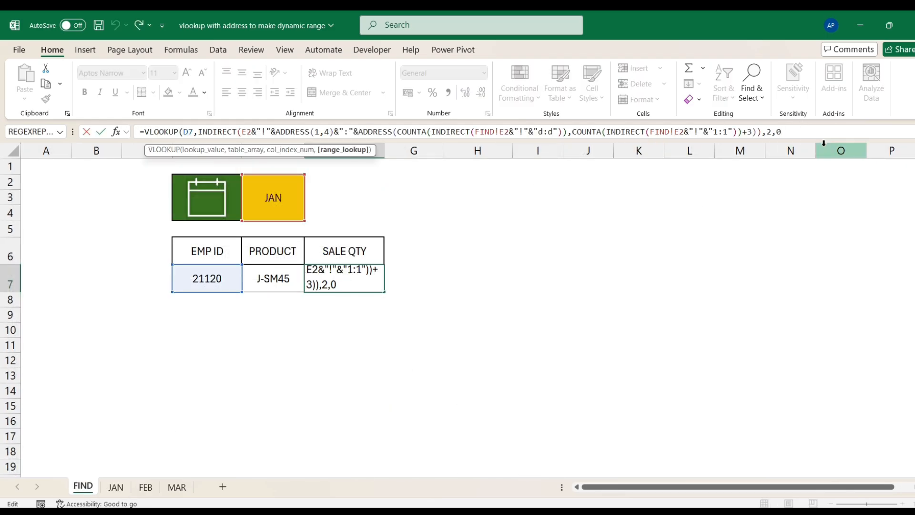
type("match")
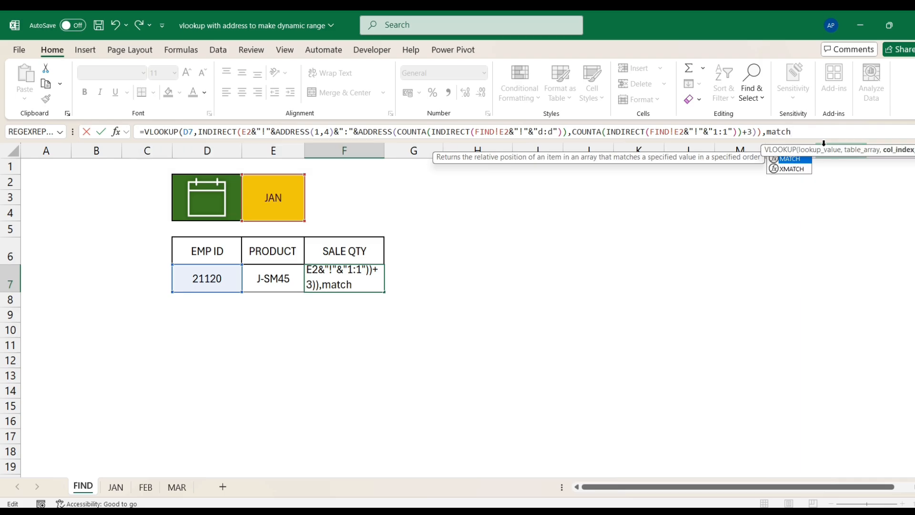
key("Tab")
left_click(270, 281)
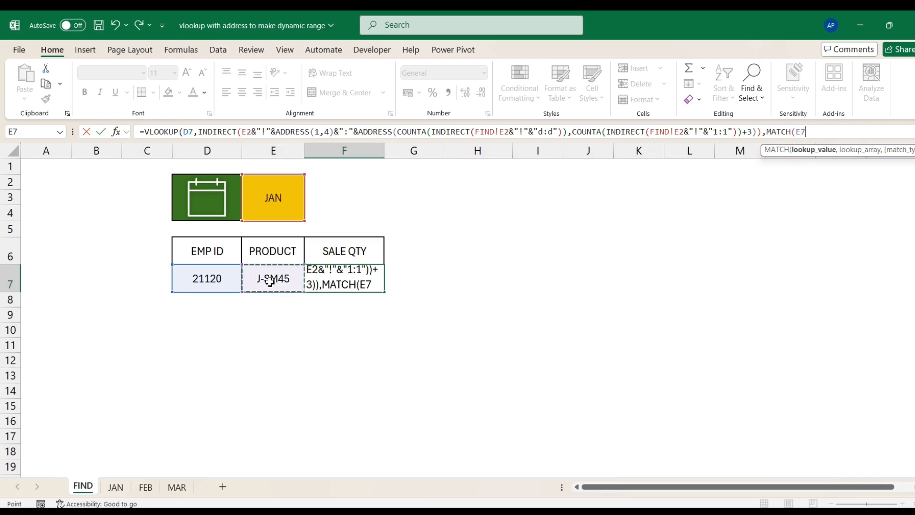
type(",")
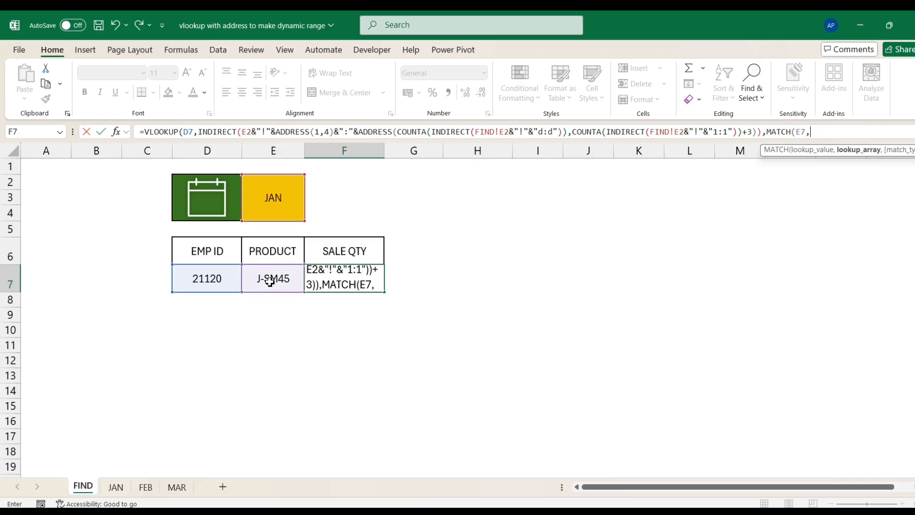
Begin the MATCH lookup array with an INDIRECT function containing E2&"!"&
type("indi")
key("Tab")
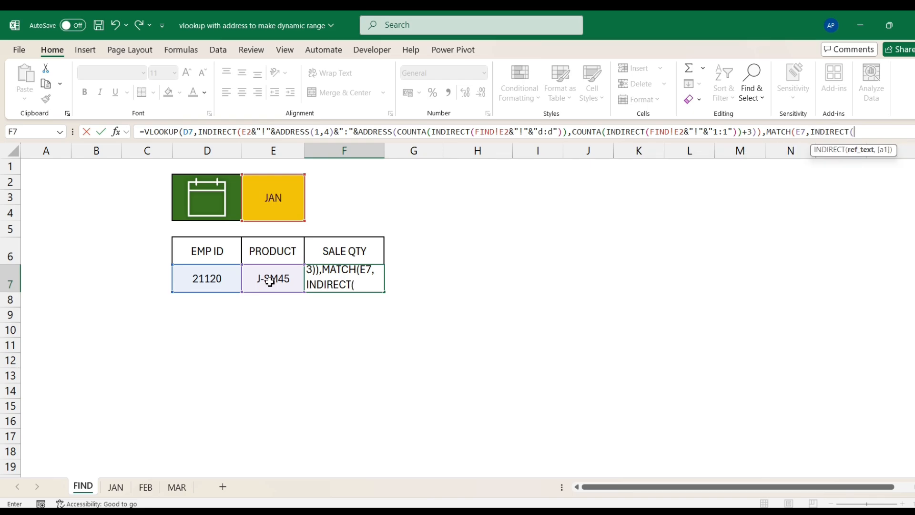
left_click(272, 194)
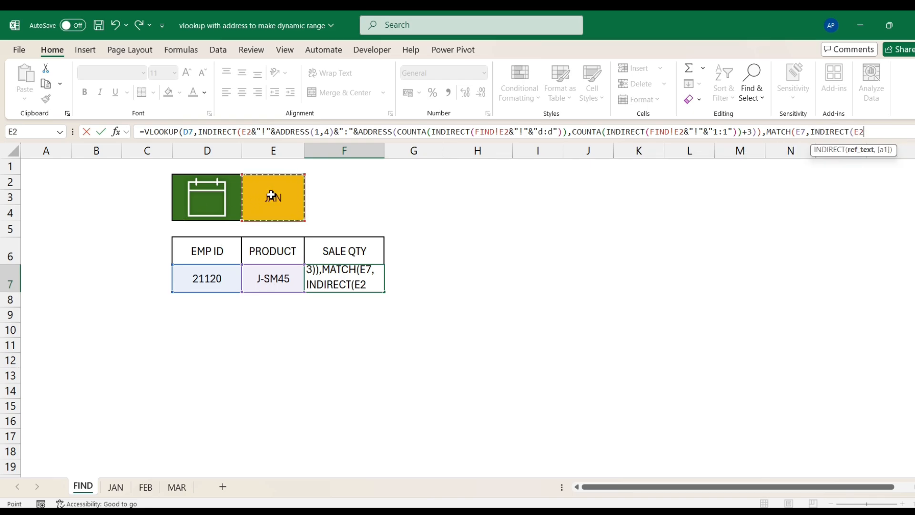
type("&\"!\"")
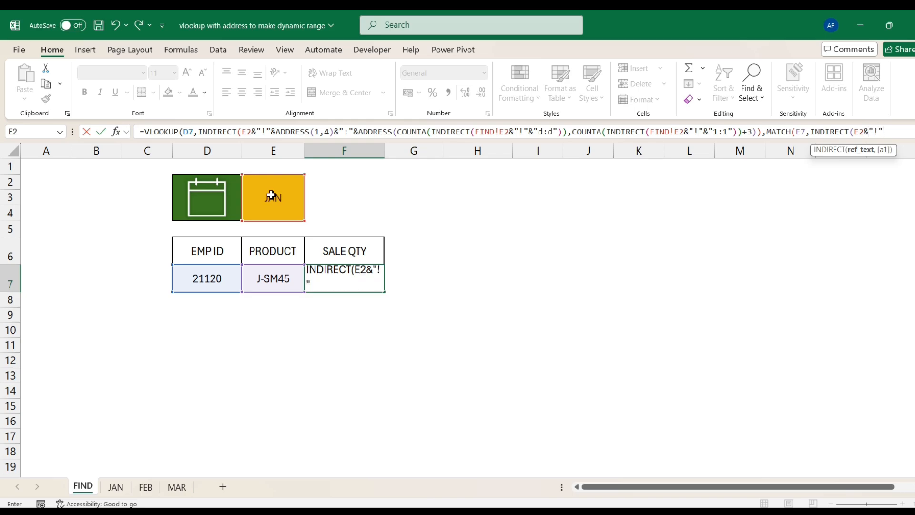
type("&")
Check how far the product header rows extend on the JAN and FEB sheets, and return to FIND
left_click(914, 487)
left_click(914, 488)
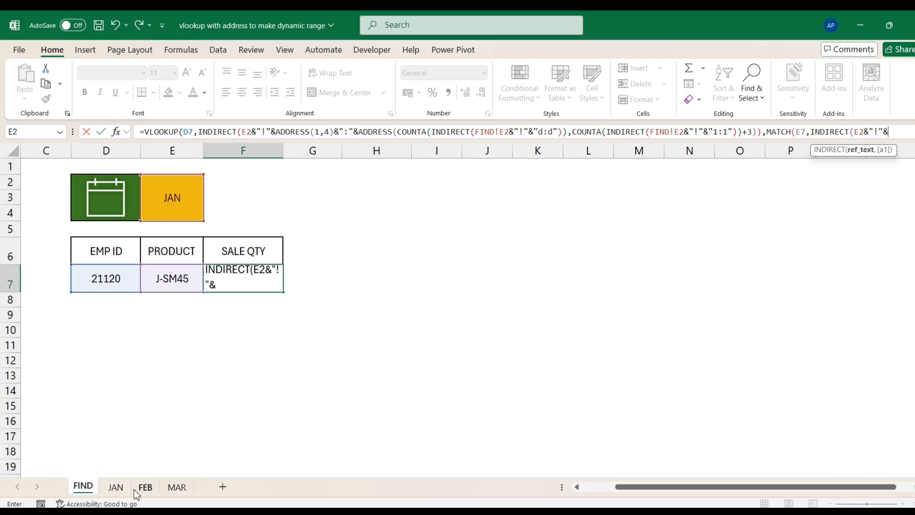
left_click(120, 490)
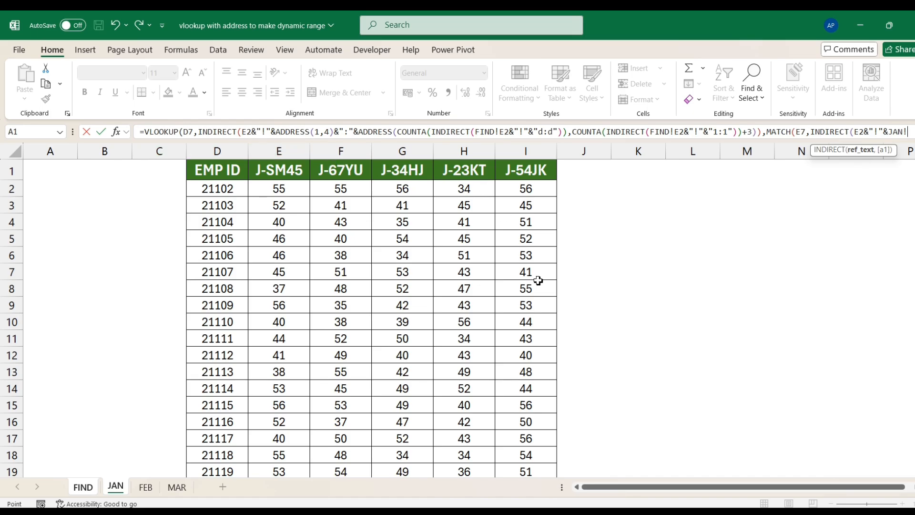
scroll(537, 421, "down", 2)
scroll(529, 461, "up", 2)
left_click(145, 487)
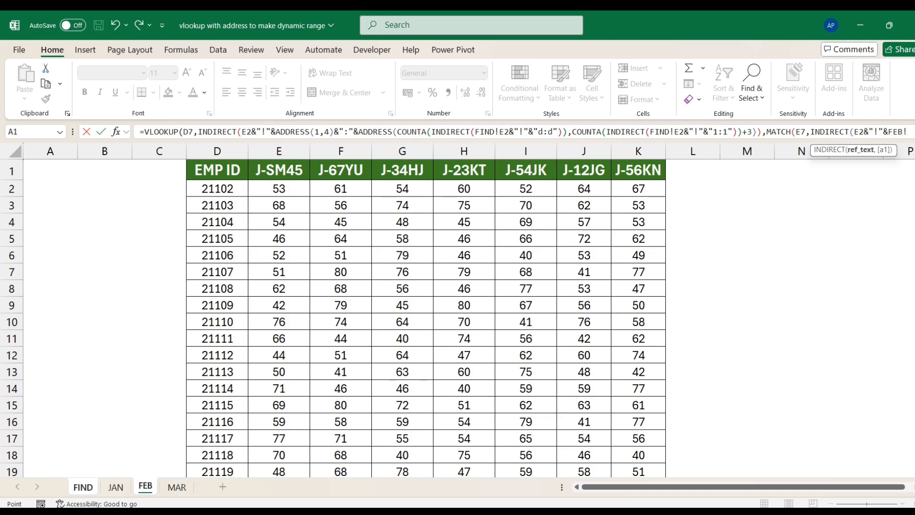
left_click(81, 488)
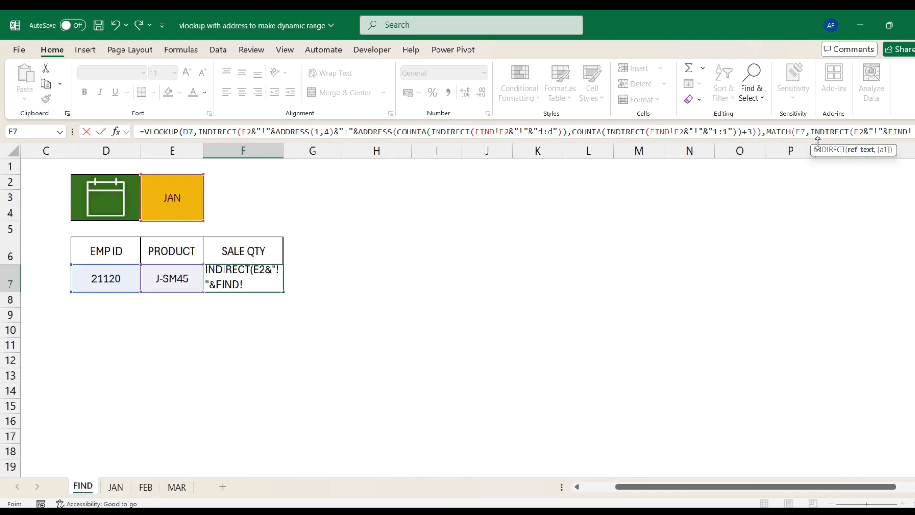
Enlarge the formula bar and remove the stray FIND! from the end of the formula
left_click_drag(815, 140, 805, 200)
key("BackSpace")
key("BackSpace")
key("BackSpace")
key("BackSpace")
key("BackSpace")
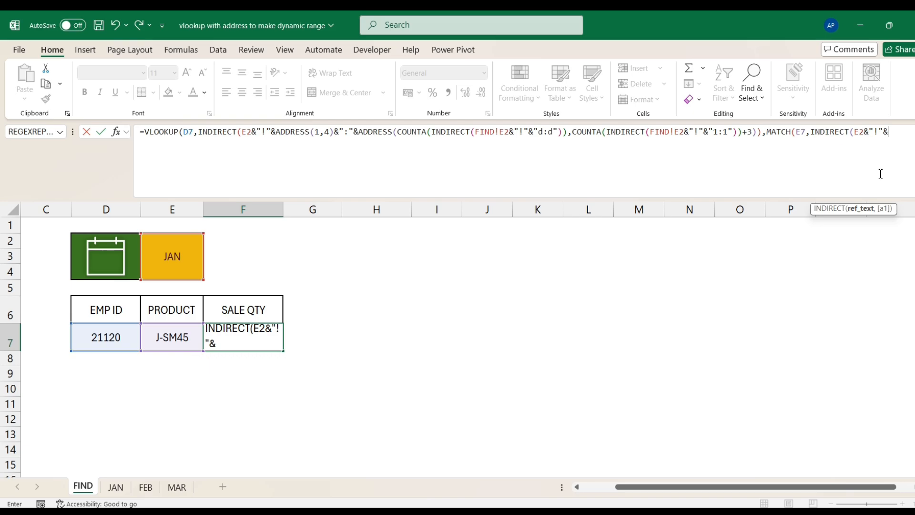
Append ADDRESS(1,4)&":"&ADDRESS(1, to the MATCH's INDIRECT to define the header row range
type("ad")
key("Tab")
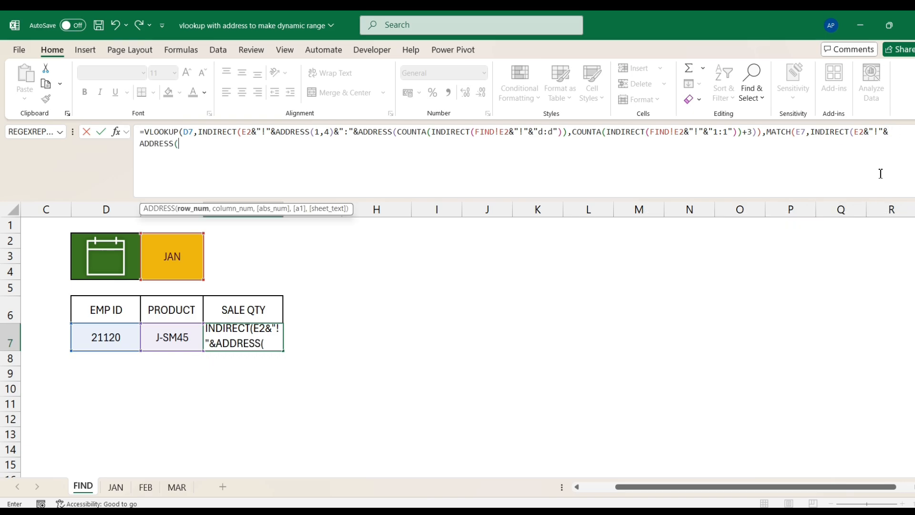
type("1,4")
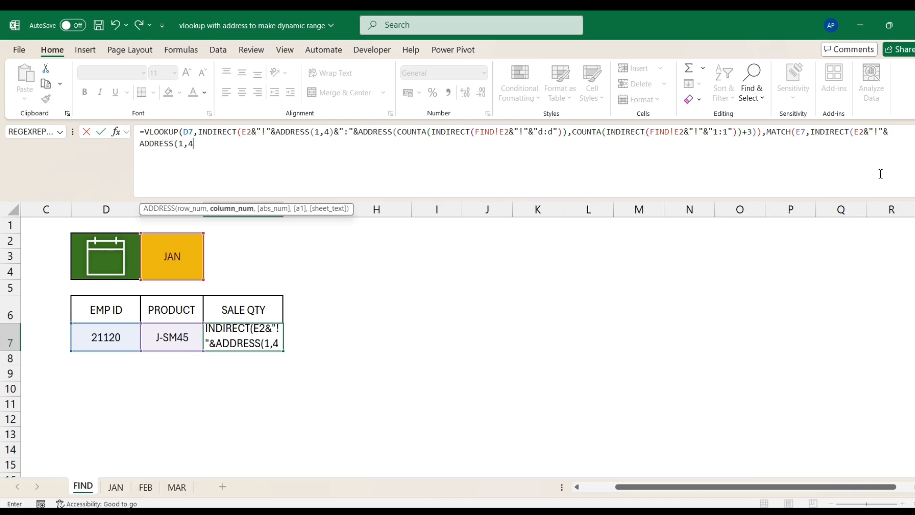
type(")")
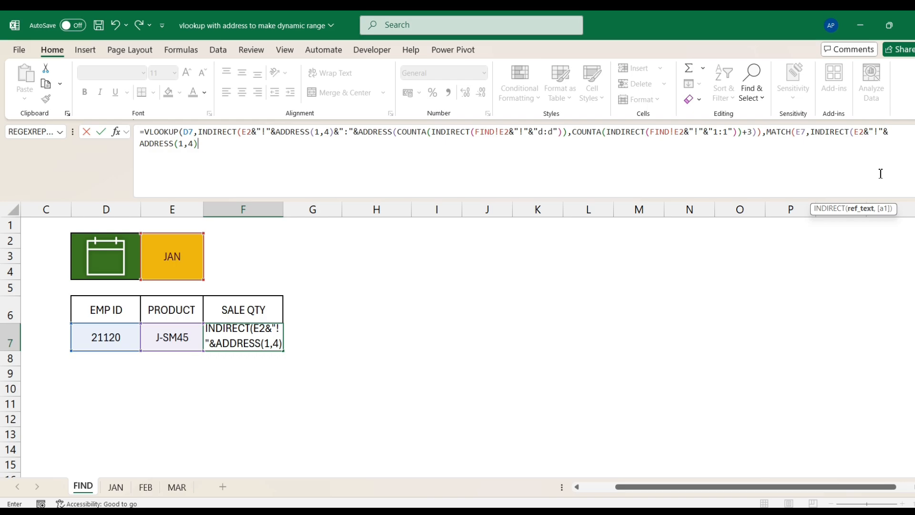
type("&\"")
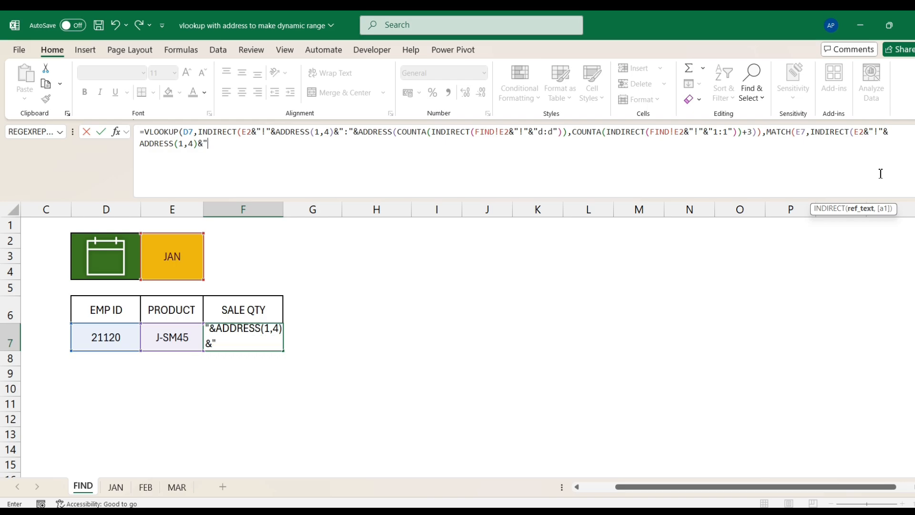
type(":\"&ADDRESS(")
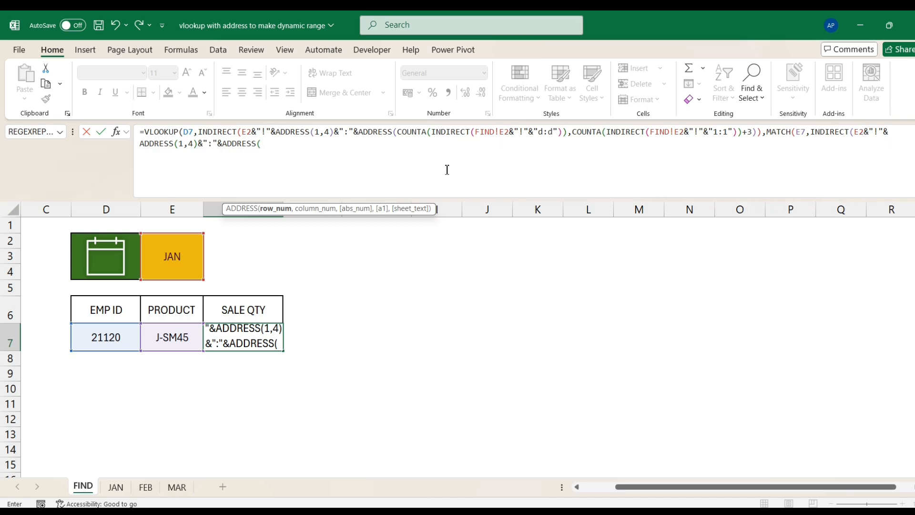
type("1,")
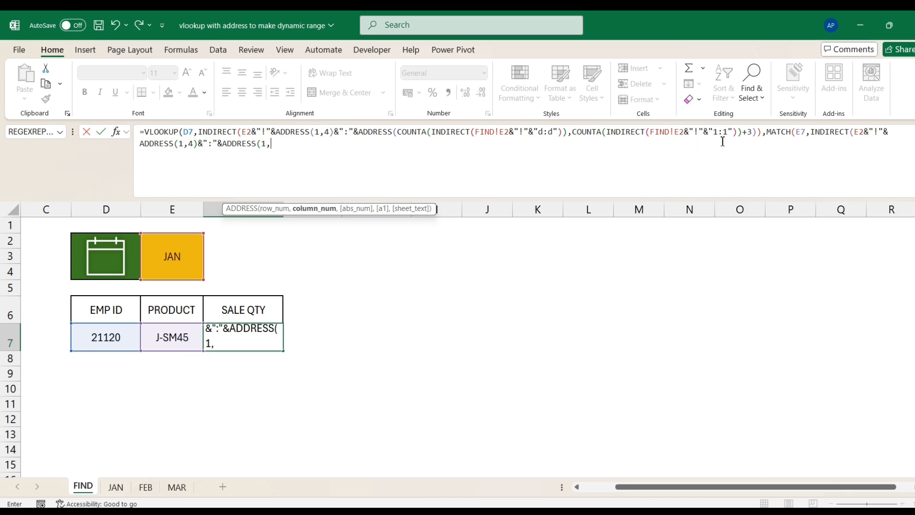
Copy the existing COUNTA(INDIRECT(FIND!E2&"!"&"1:1"))+3 expression into the last ADDRESS as its column number, and close that function
left_click(574, 134)
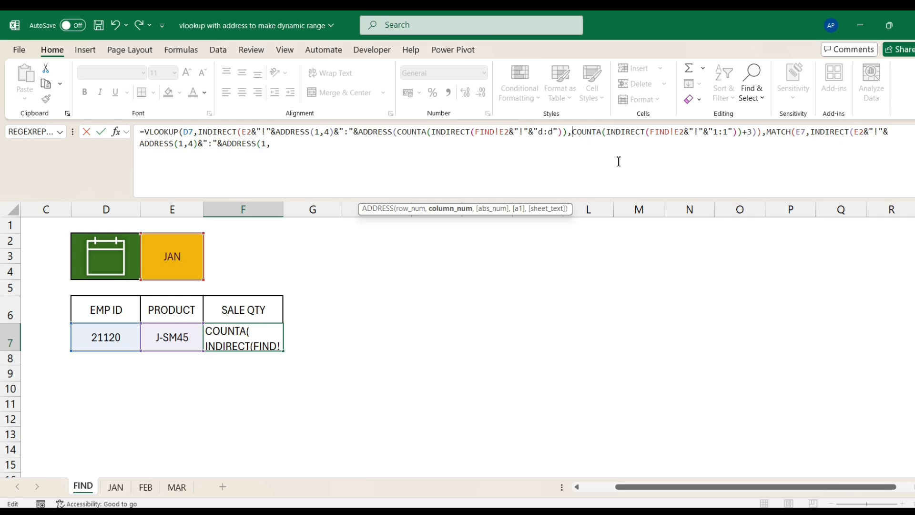
key("shift+Right")
key("shift+Right")
key("shift+Right")
key("shift+Right")
key("shift+Right")
key("shift+Right")
key("shift+Right")
key("shift+Right")
key("shift+Right")
key("shift+Right")
key("shift+Right")
key("shift+Right")
key("shift+Right")
key("shift+Right")
key("shift+Right")
key("shift+Right")
key("shift+Right")
key("shift+Right")
key("shift+Right")
key("shift+Right")
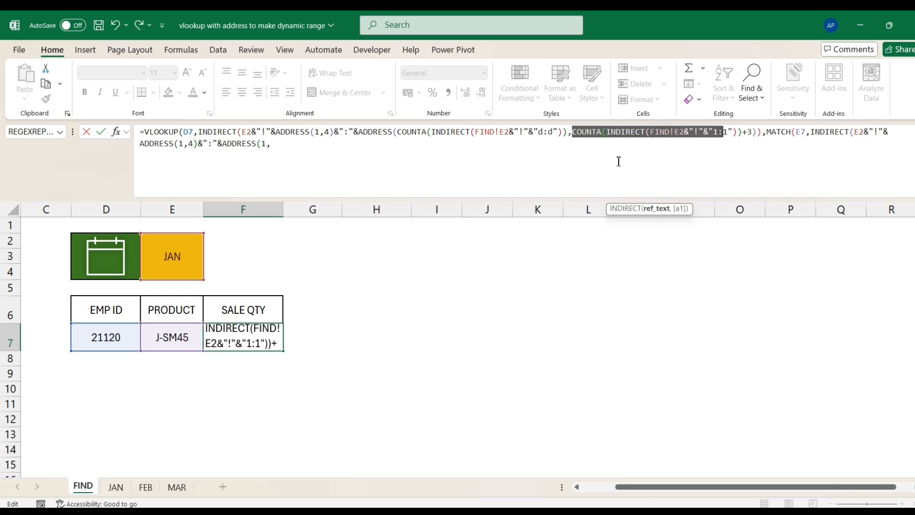
key("shift+Right")
key("shift+Right")
key("shift+Right")
key("shift+Right")
key("shift+Right")
key("shift+Right")
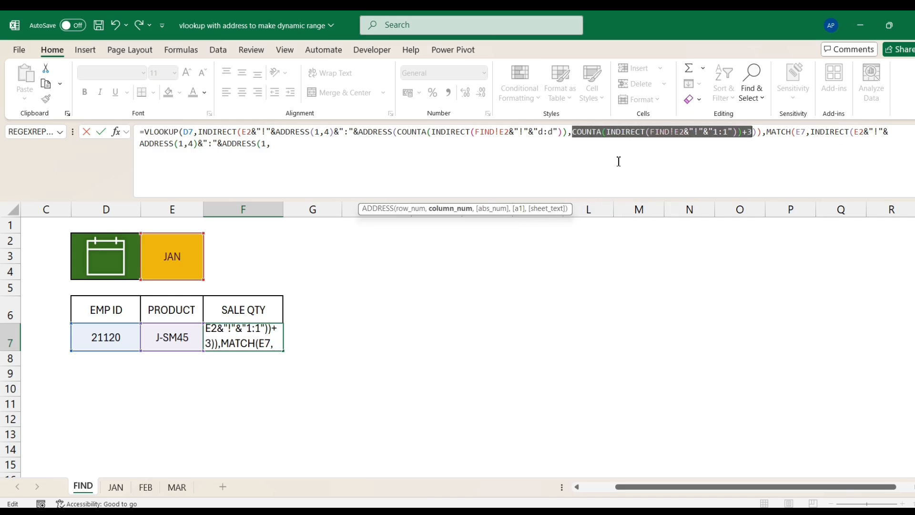
key("ctrl+c")
left_click(619, 161)
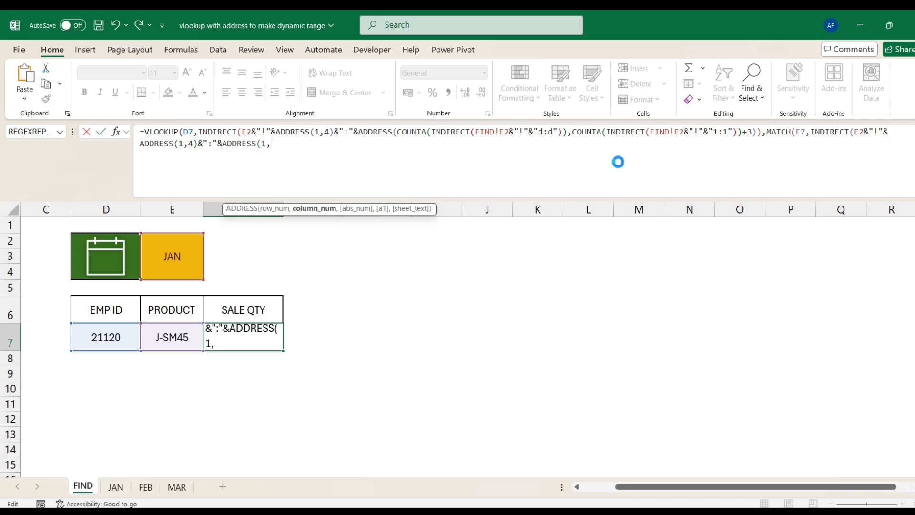
key("ctrl+v")
type(")")
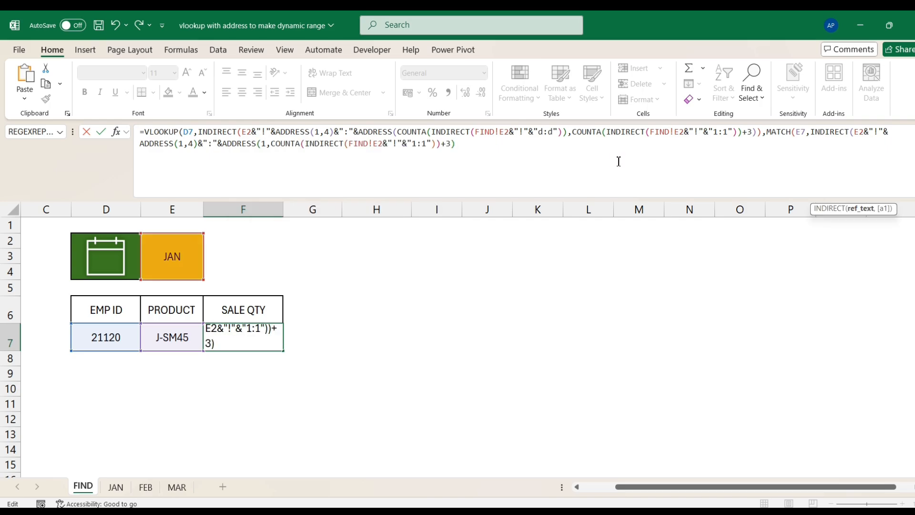
Close the INDIRECT, finish both MATCH and VLOOKUP with exact match 0, and commit the formula in F7
type(",")
key("BackSpace")
type("),")
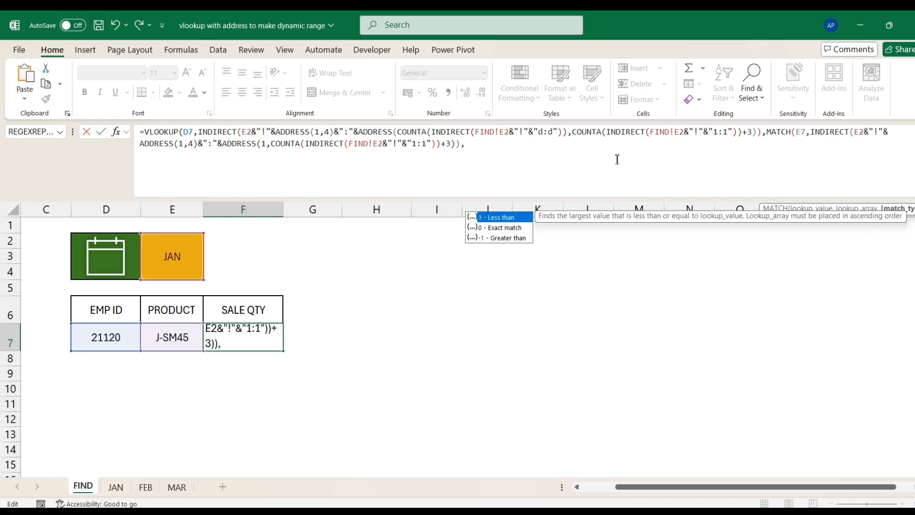
type("0")
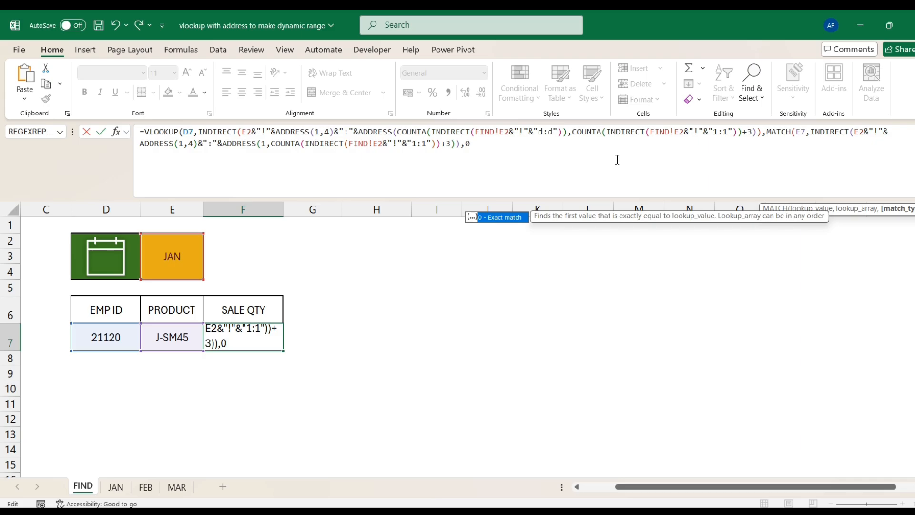
type("),0")
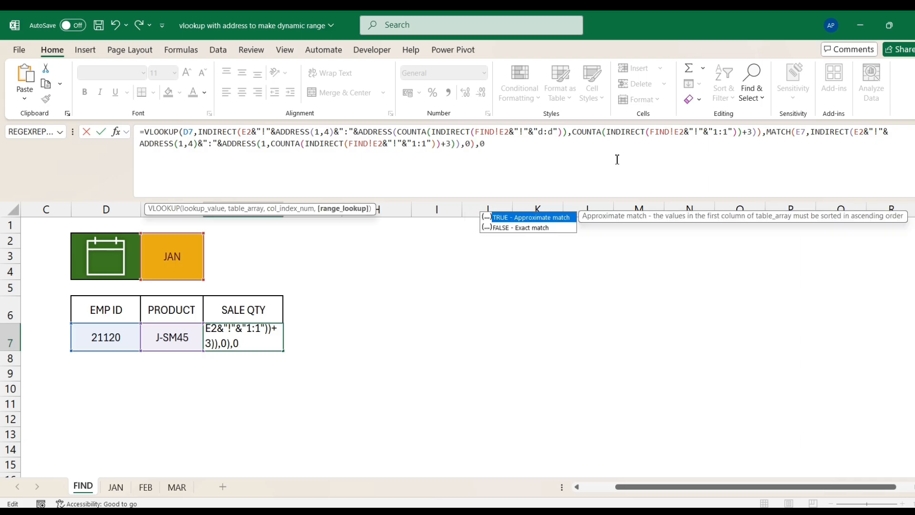
type(")")
key("Return")
key("Up")
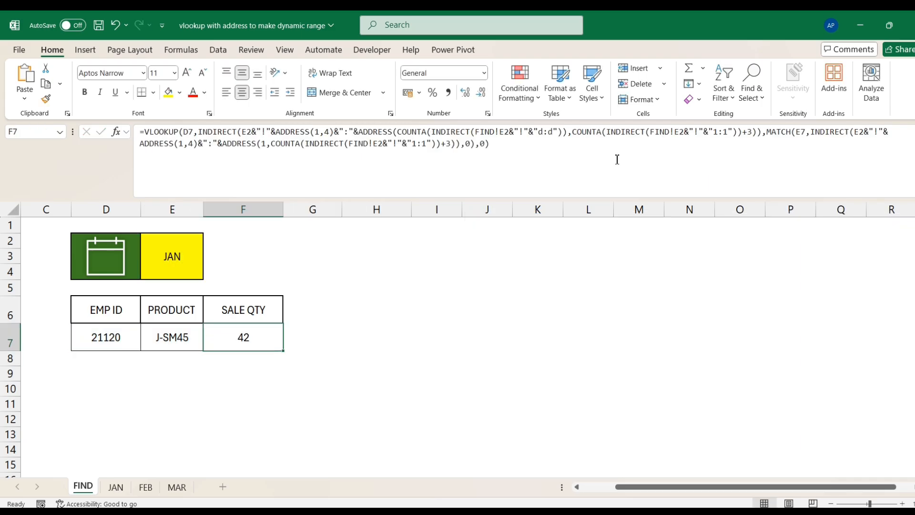
Choose MAR as the month in E2 and J-56JW as the product in E7, and check the sale quantity in F7
left_click(180, 257)
left_click(209, 243)
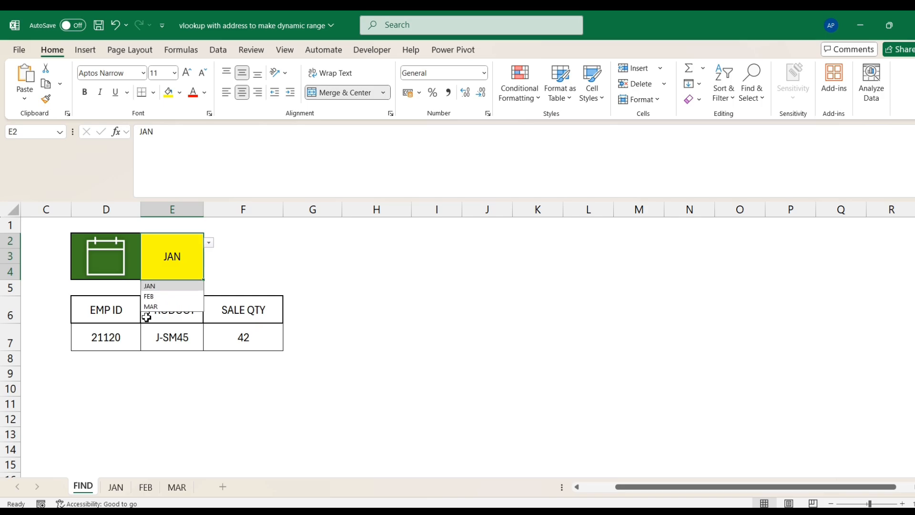
left_click(157, 306)
left_click(184, 333)
left_click(209, 345)
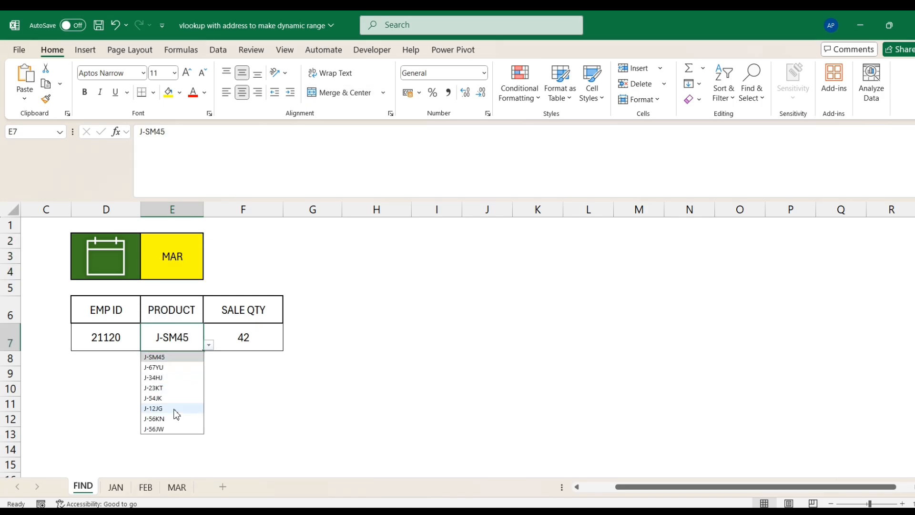
left_click(172, 429)
left_click(267, 343)
Change D7 to the employee ID four entries earlier in its list
left_click(135, 338)
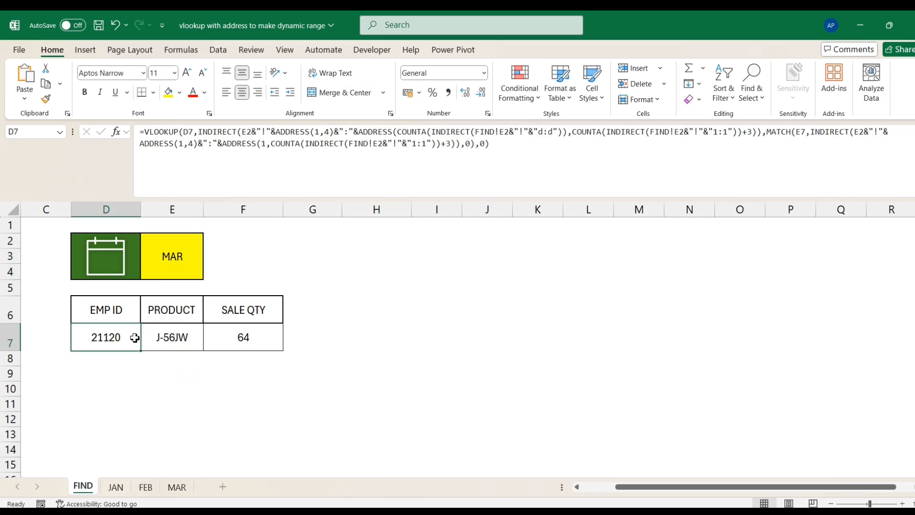
left_click(146, 344)
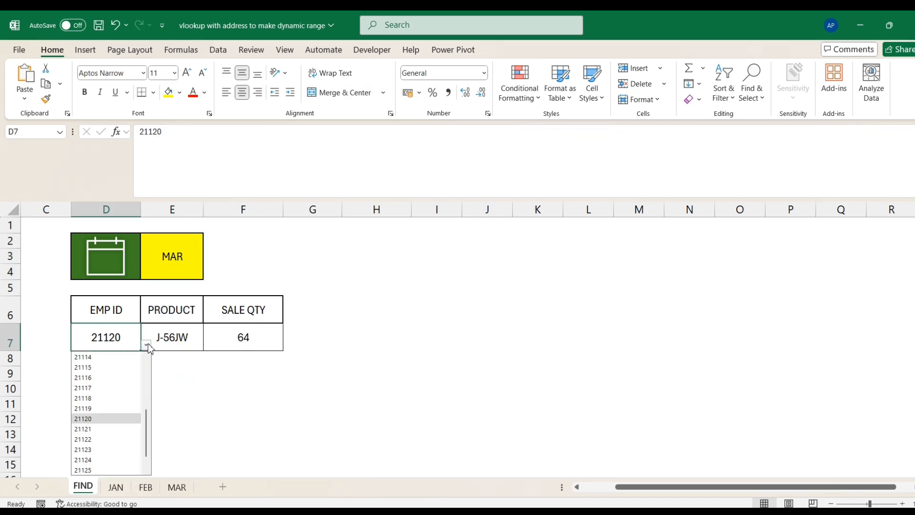
left_click(102, 378)
left_click(180, 342)
On the MAR sheet, check the selected employee's quantities for products J-56JW and J-56KN in row 16
left_click(177, 487)
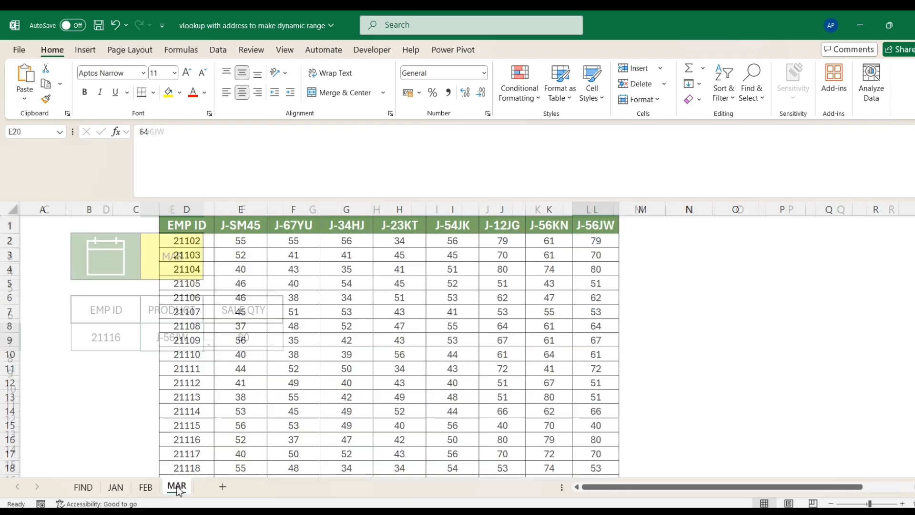
left_click(199, 436)
left_click(602, 441)
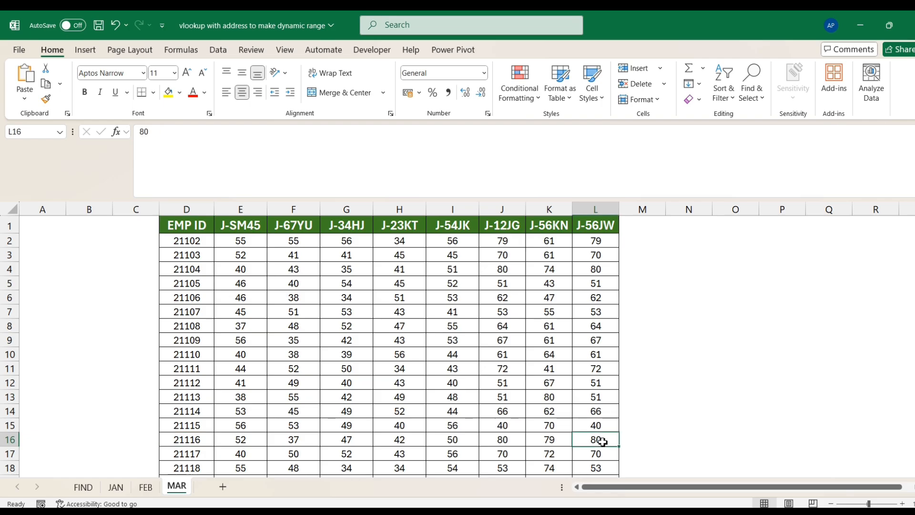
left_click(553, 440)
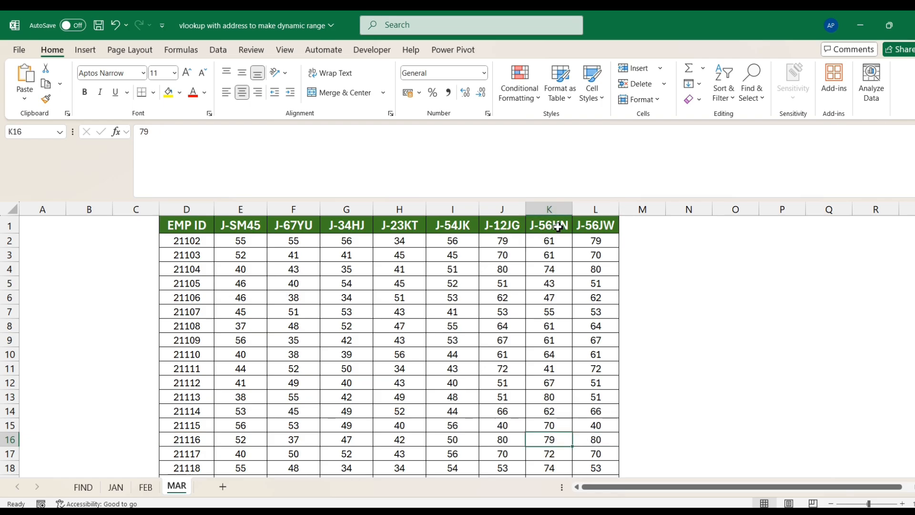
Return to FIND, change the product in E7 to J-56KN, and check the sale quantity in F7
left_click(85, 484)
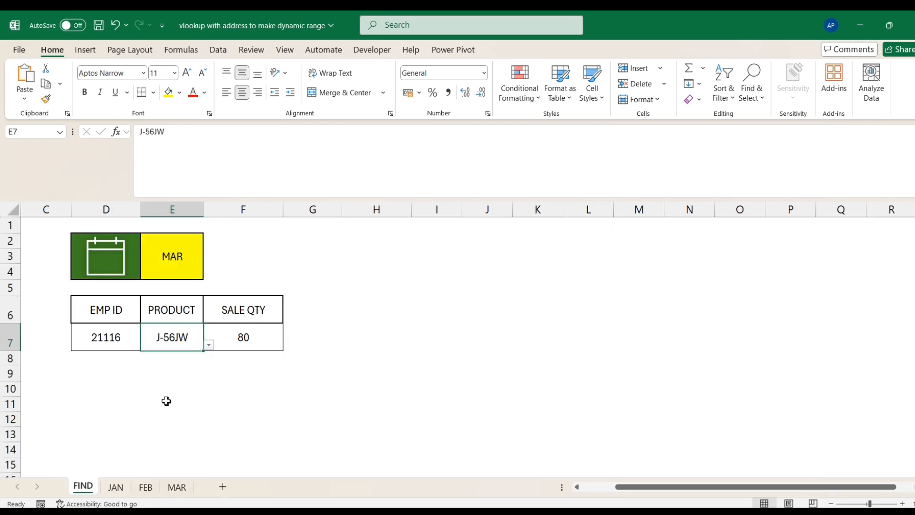
left_click(209, 345)
left_click(174, 419)
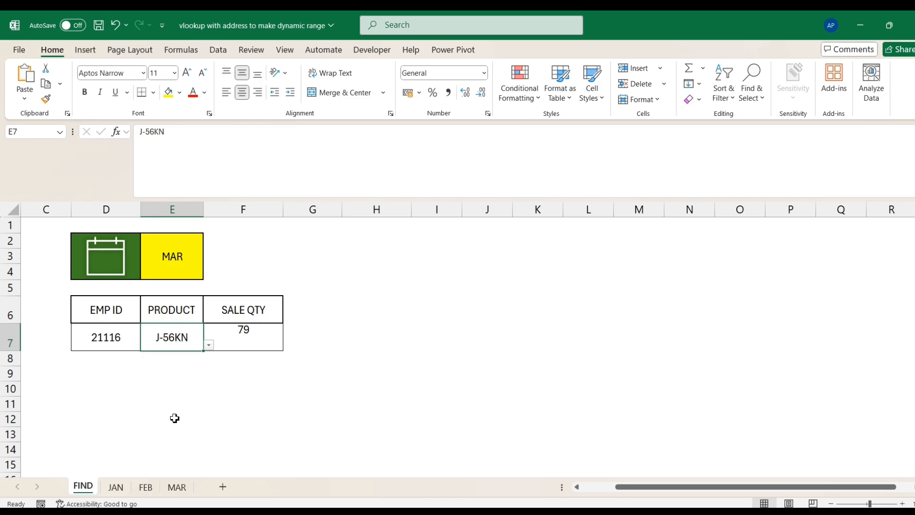
left_click(258, 337)
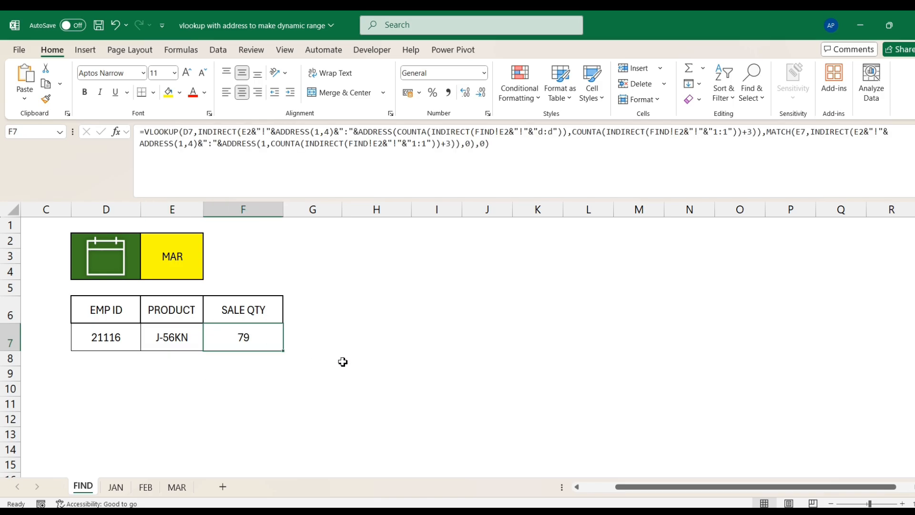